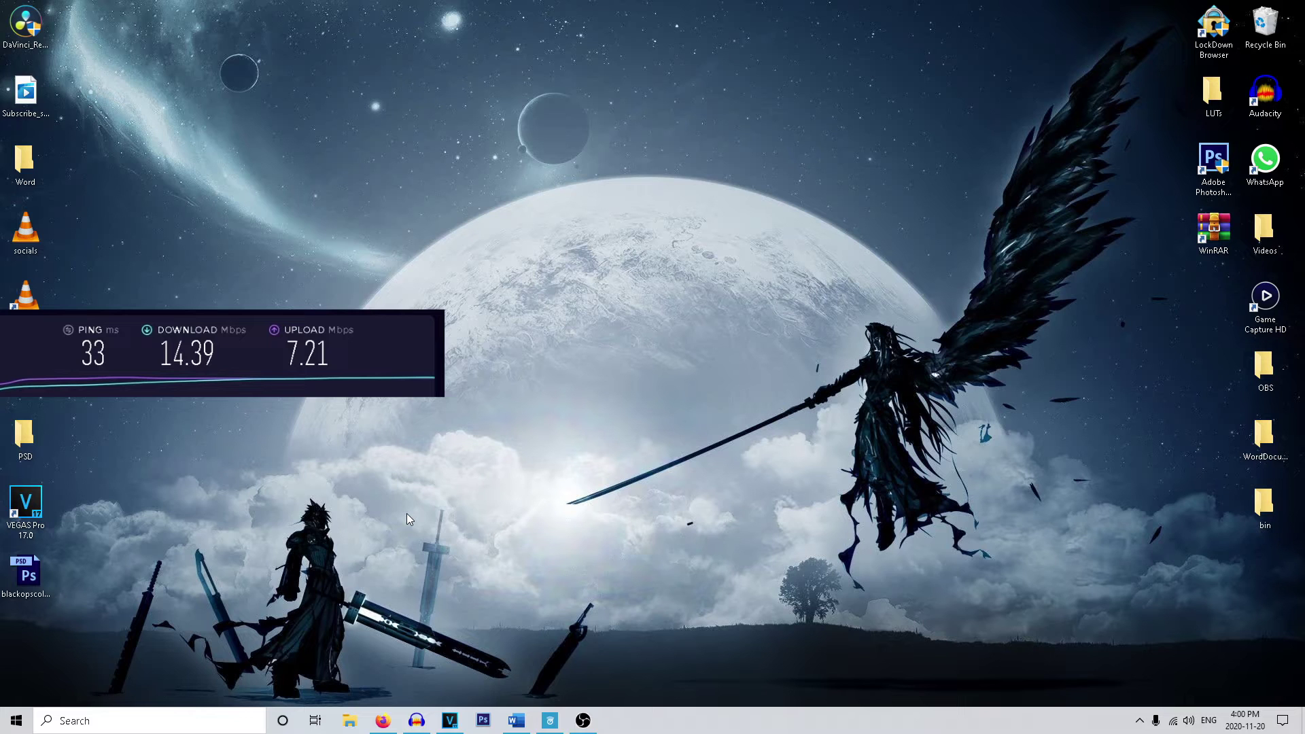
# Step: Open Control Panel by searching 'contro', then open the Wi-Fi adapter's Properties in Network Connections
pyautogui.click(17, 721)
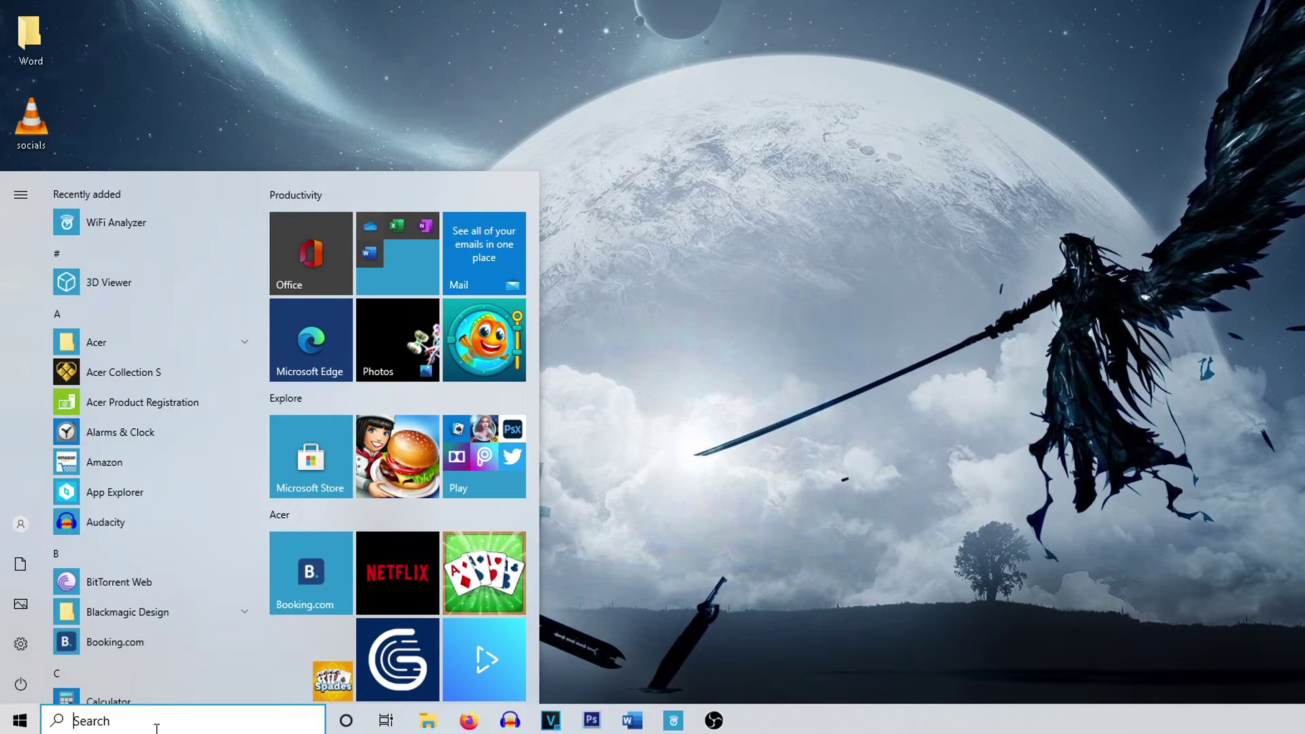
pyautogui.write('contro')
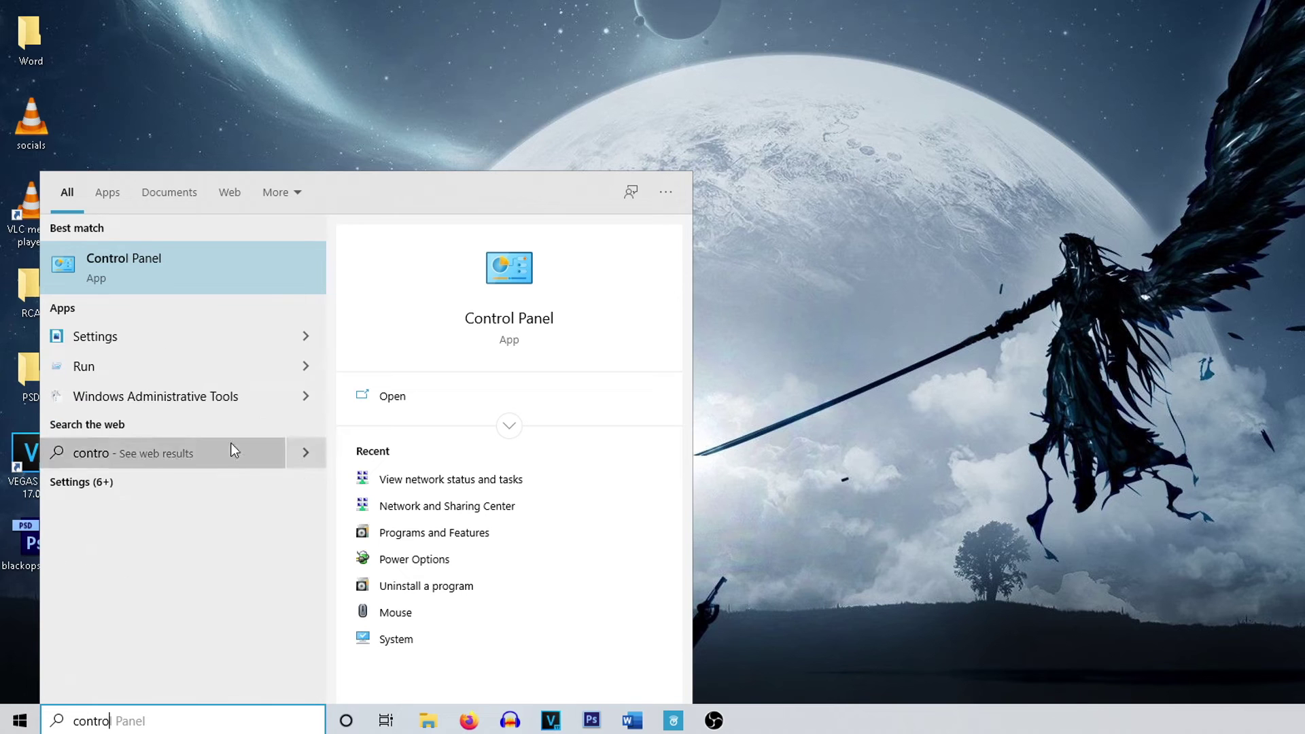
pyautogui.click(163, 263)
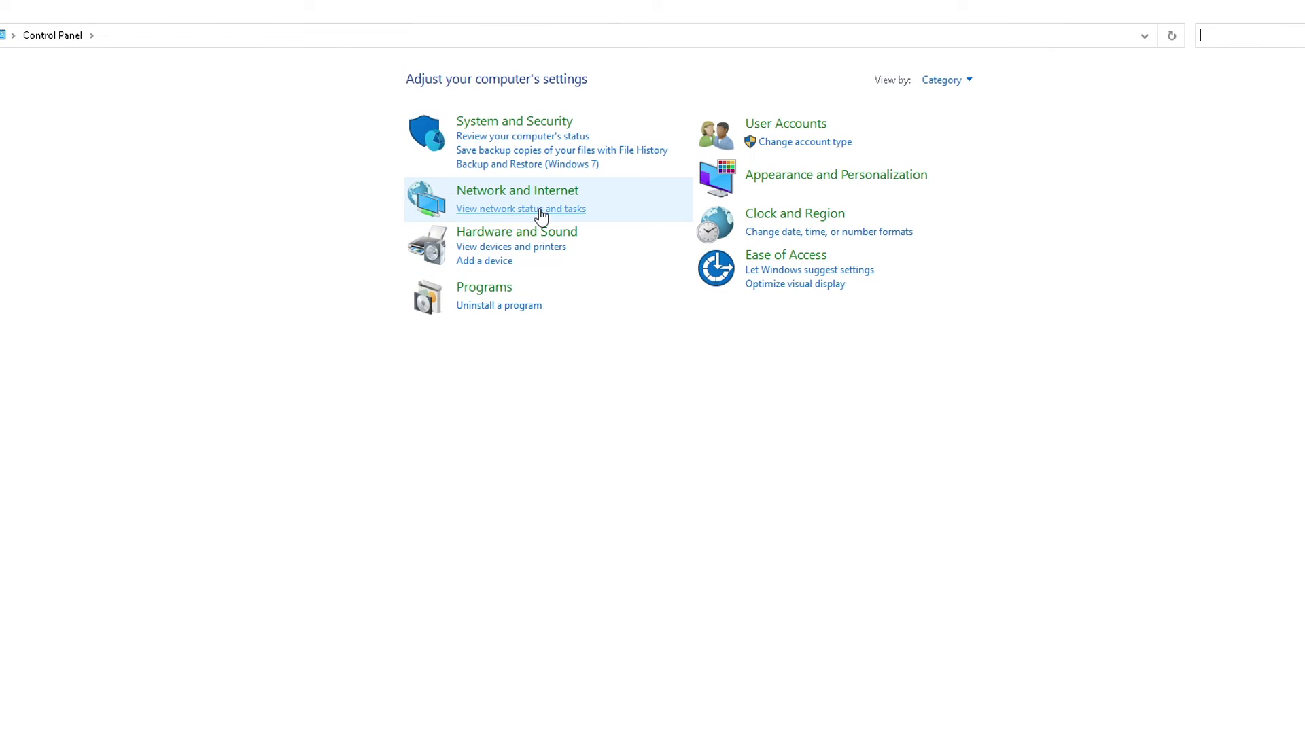
pyautogui.click(541, 210)
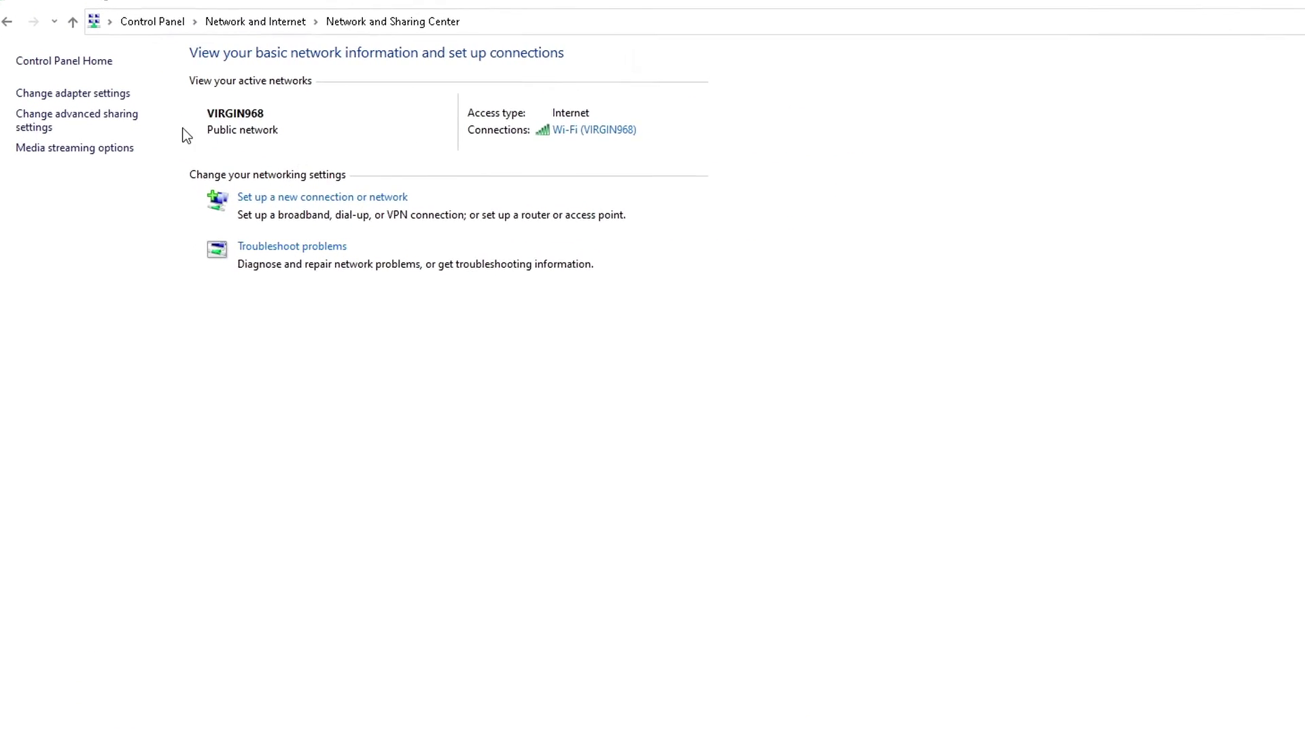
pyautogui.click(95, 93)
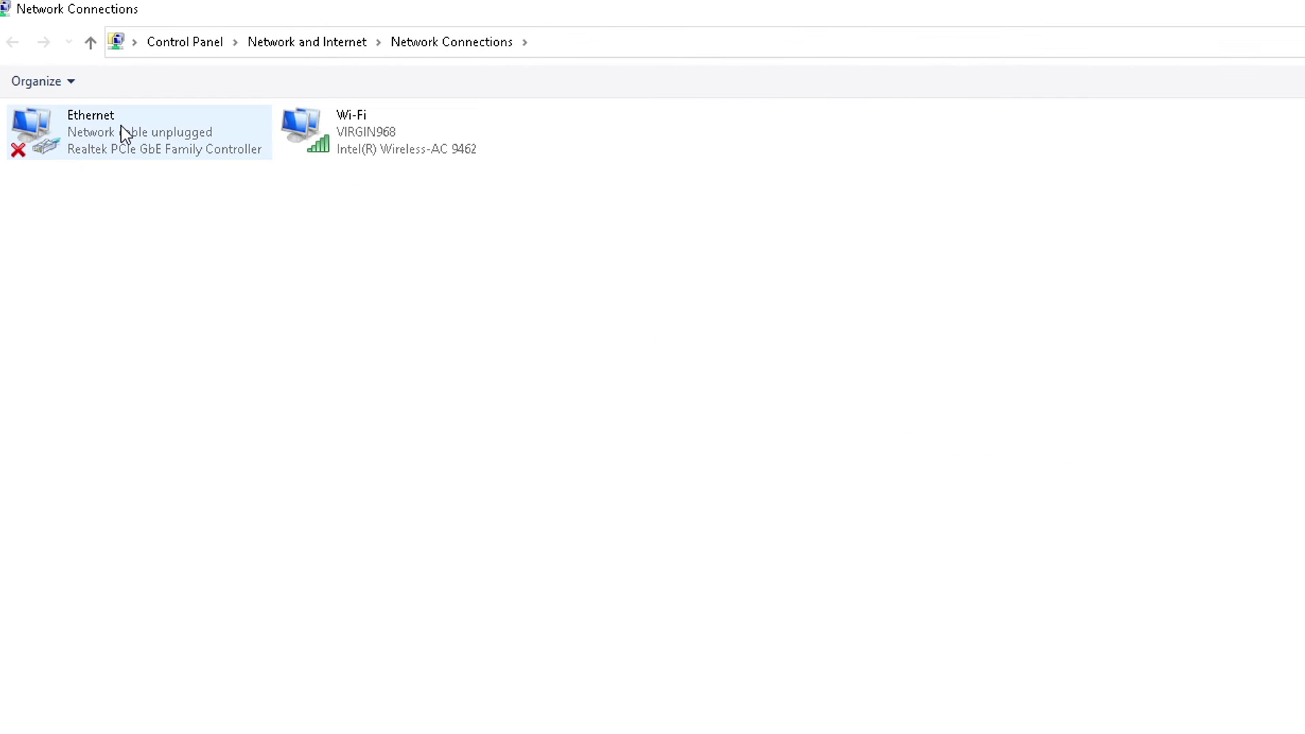
pyautogui.click(395, 129)
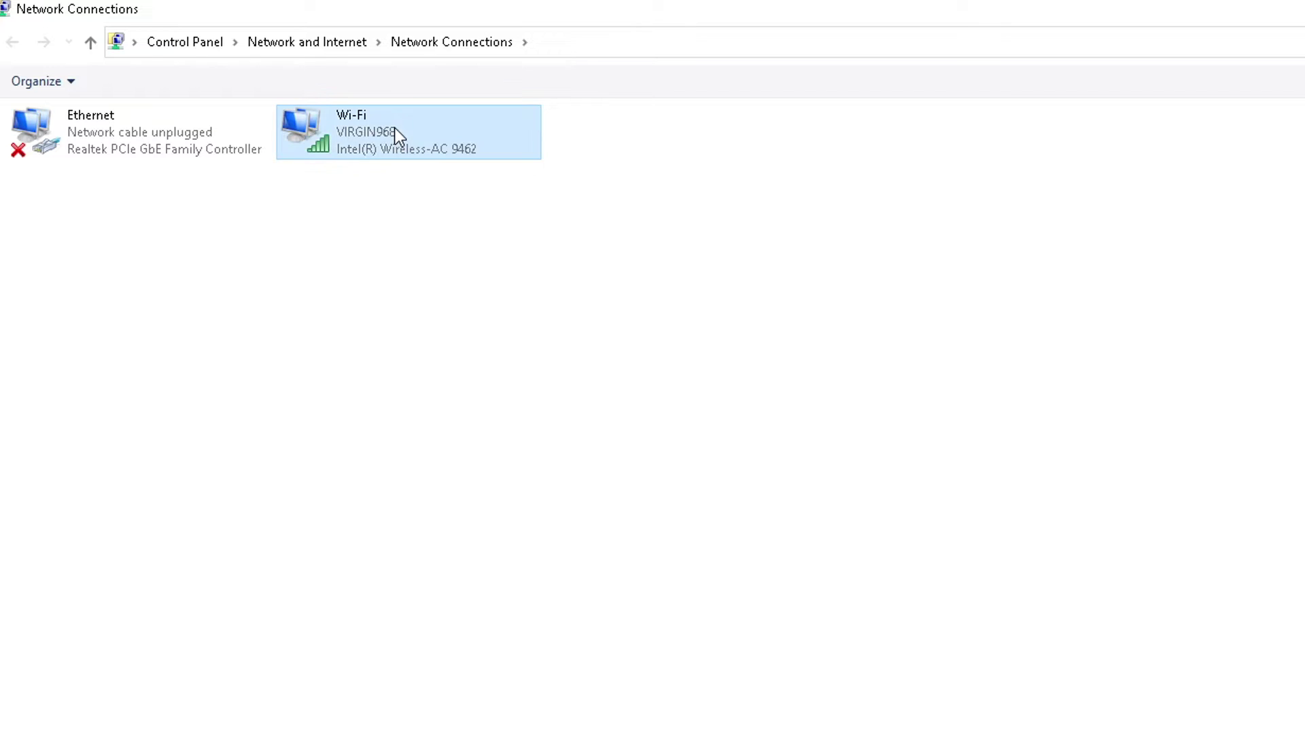
pyautogui.rightClick(395, 134)
pyautogui.click(445, 351)
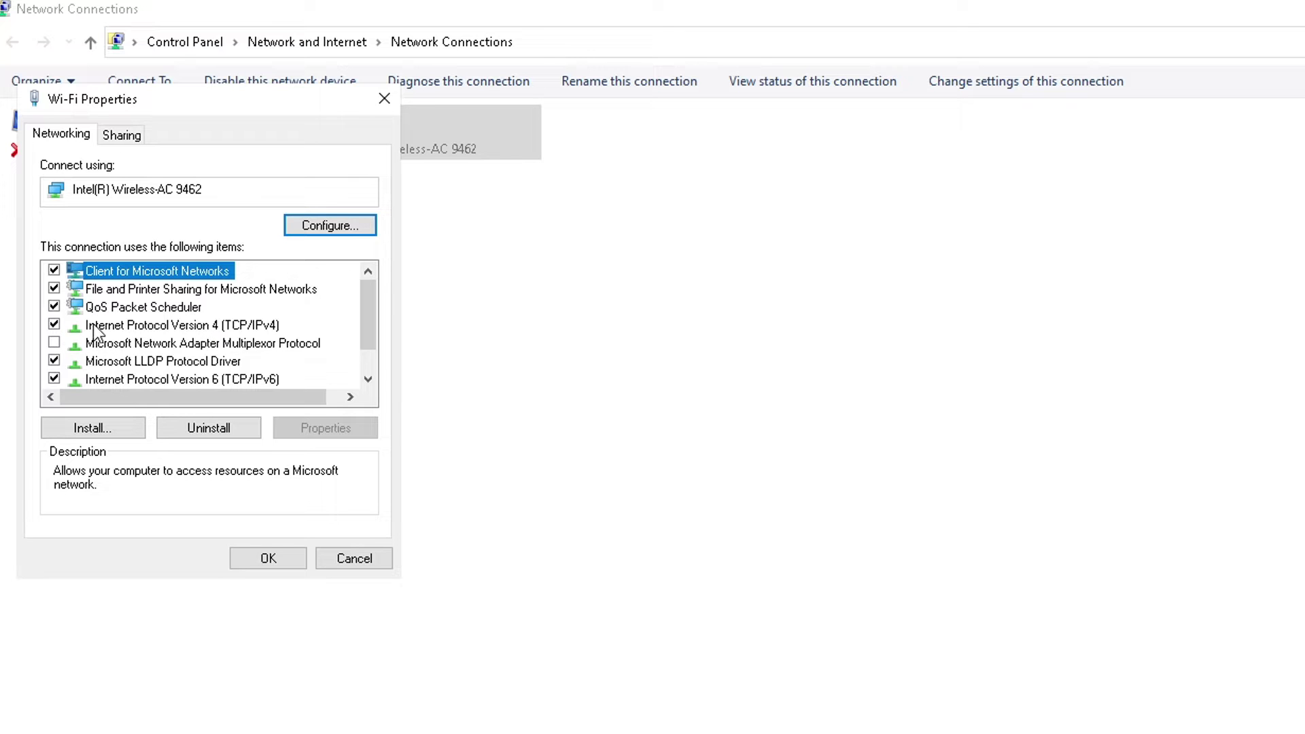
# Step: Set the Wi-Fi IPv4 DNS servers manually to 8.8.8.8 preferred and 8.8.4.4 alternate
pyautogui.click(120, 325)
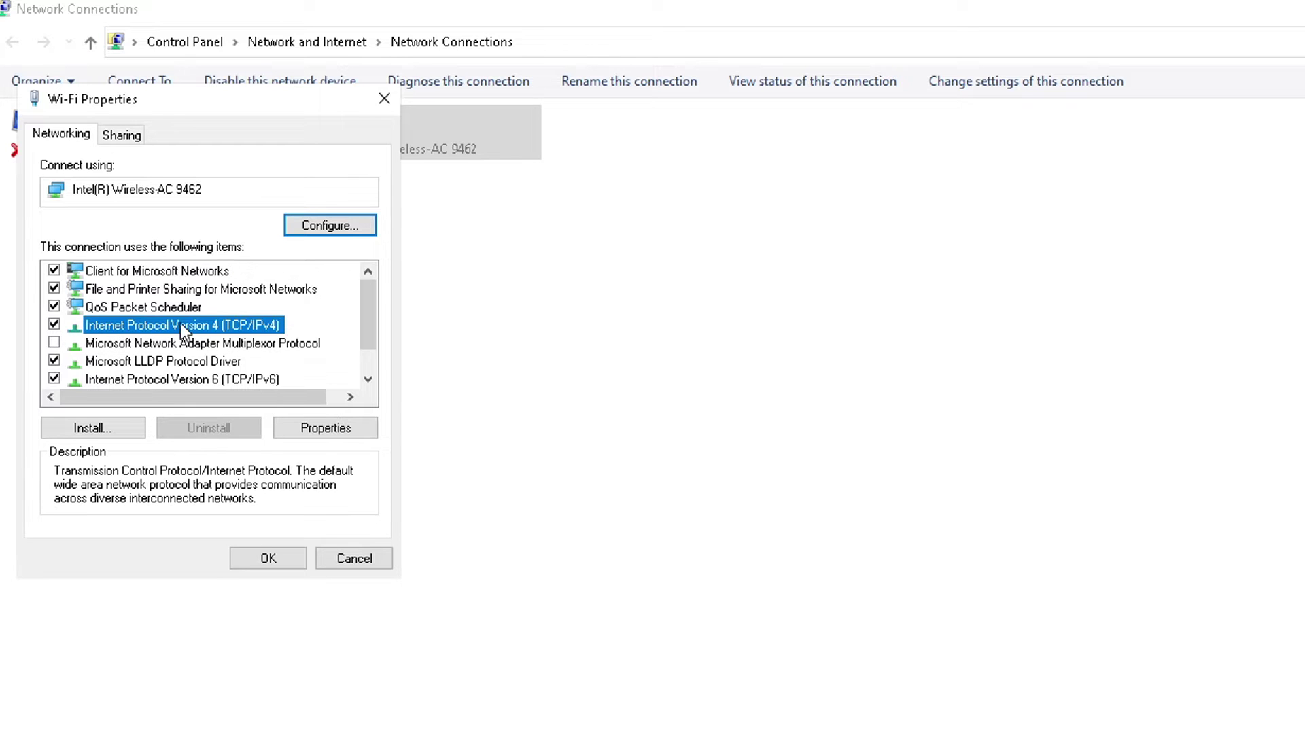
pyautogui.click(336, 427)
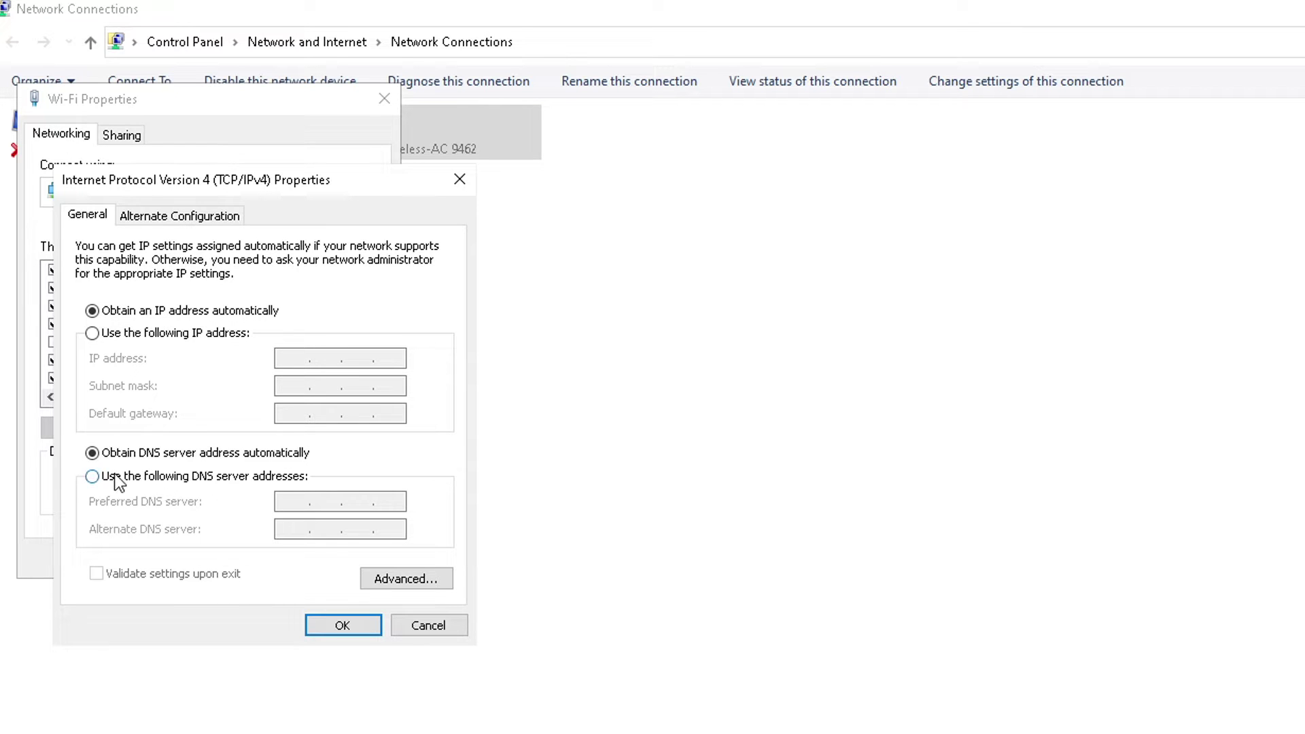
pyautogui.click(93, 476)
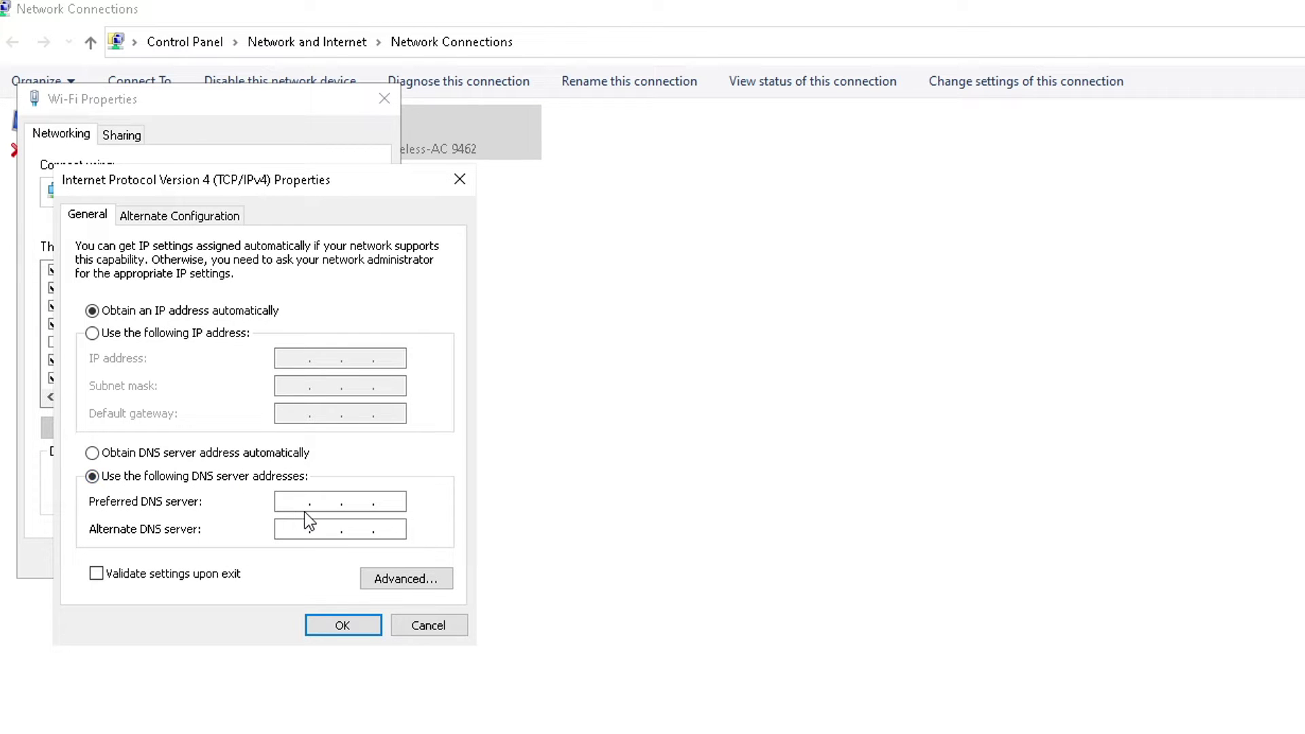
pyautogui.write('8.8.8.8')
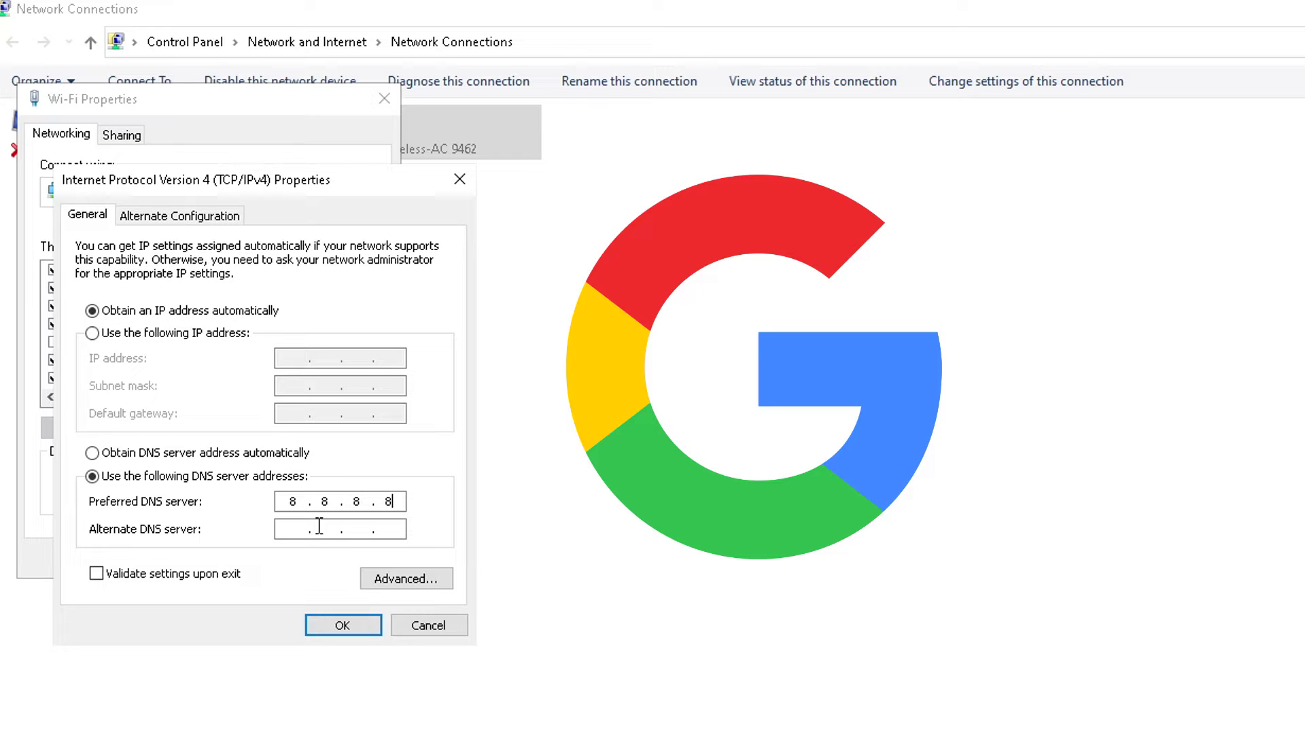
pyautogui.click(283, 530)
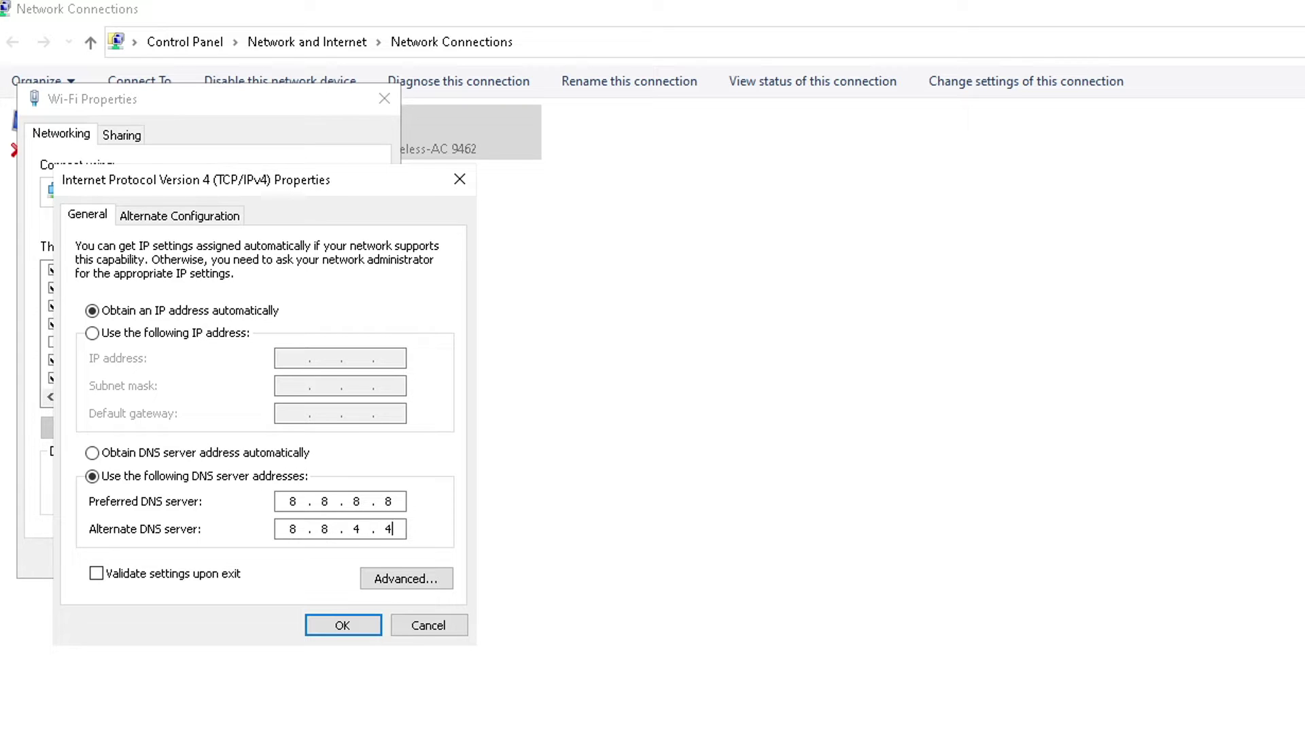
pyautogui.click(352, 624)
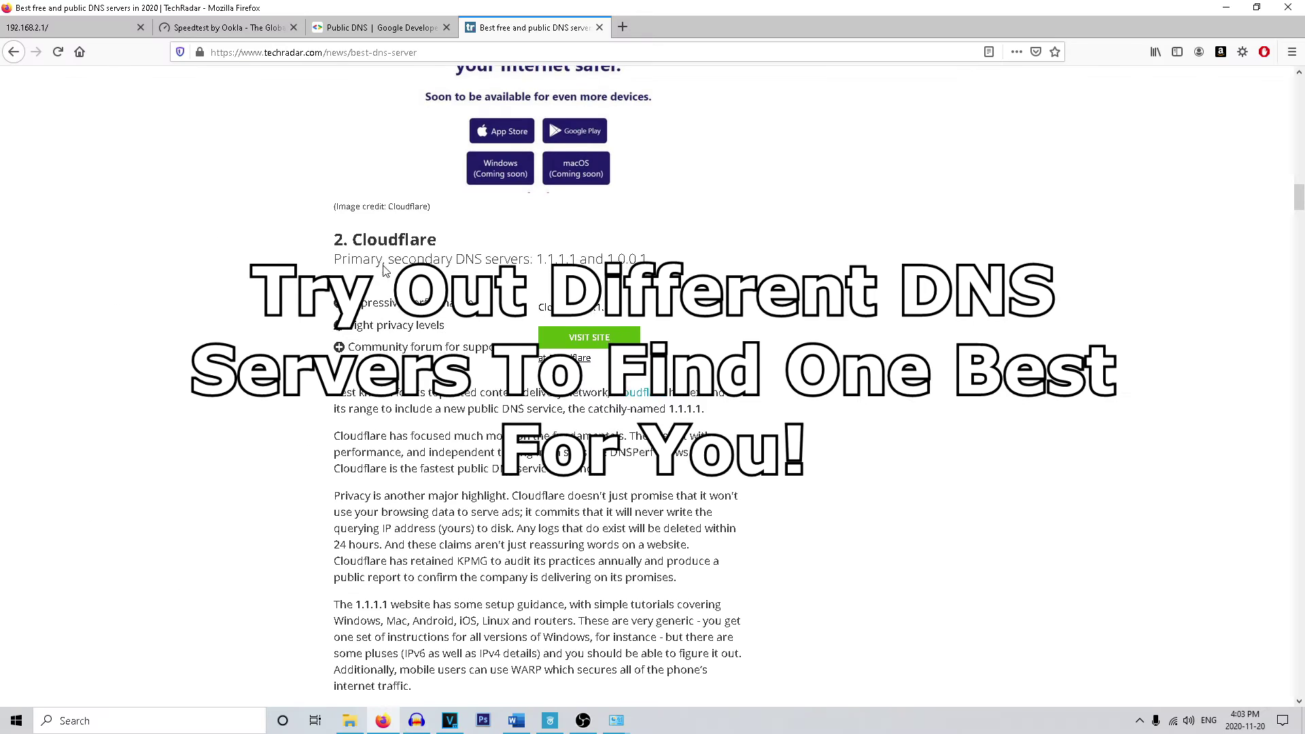
pyautogui.scroll(-2, 465, 225)
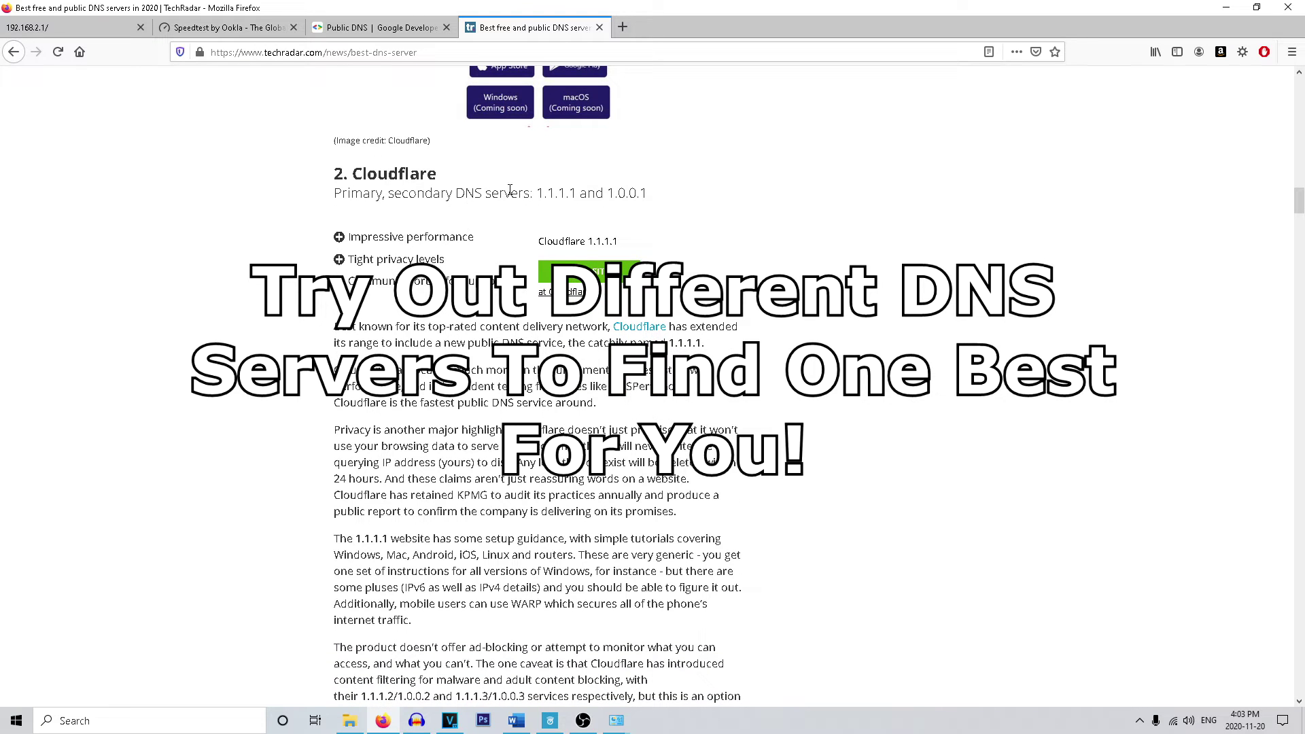
pyautogui.scroll(-2, 360, 224)
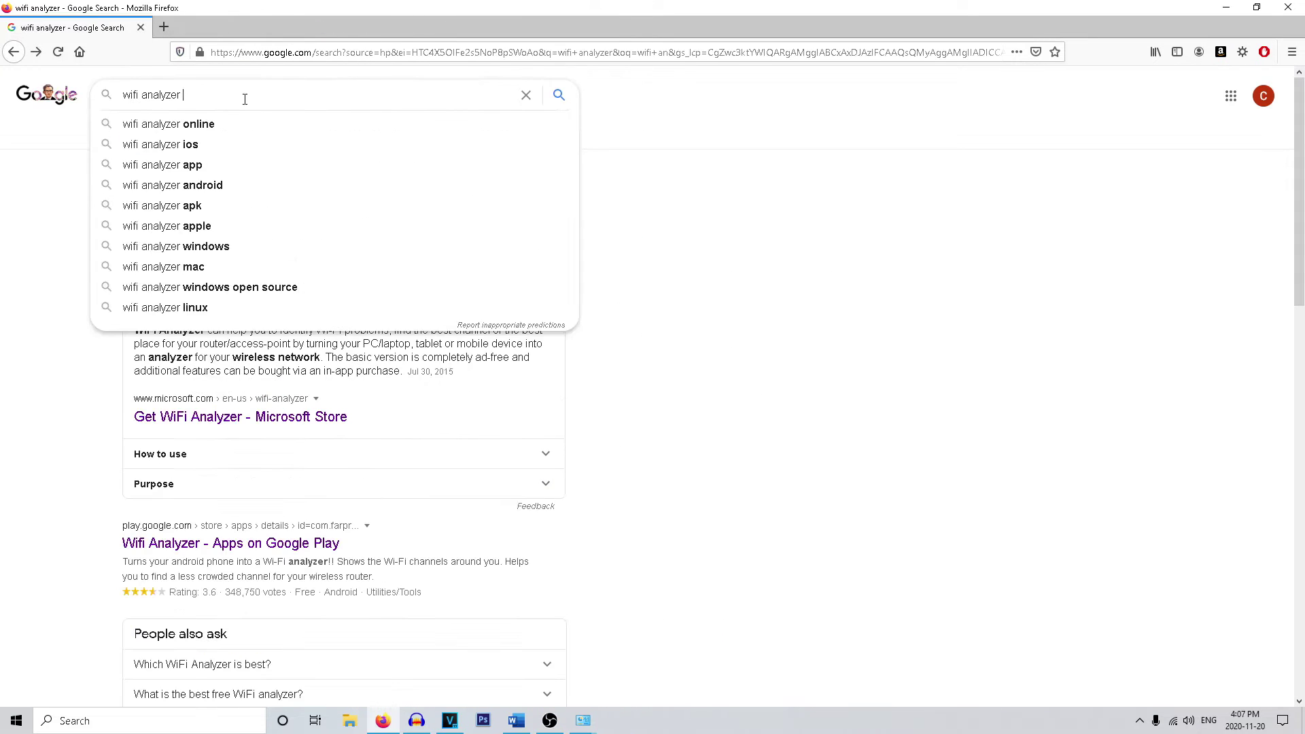
# Step: Search Google for 'wifi analyzer pc' and open WiFi Analyzer's Microsoft Store page in Canada - English
pyautogui.write('pc')
pyautogui.press('Return')
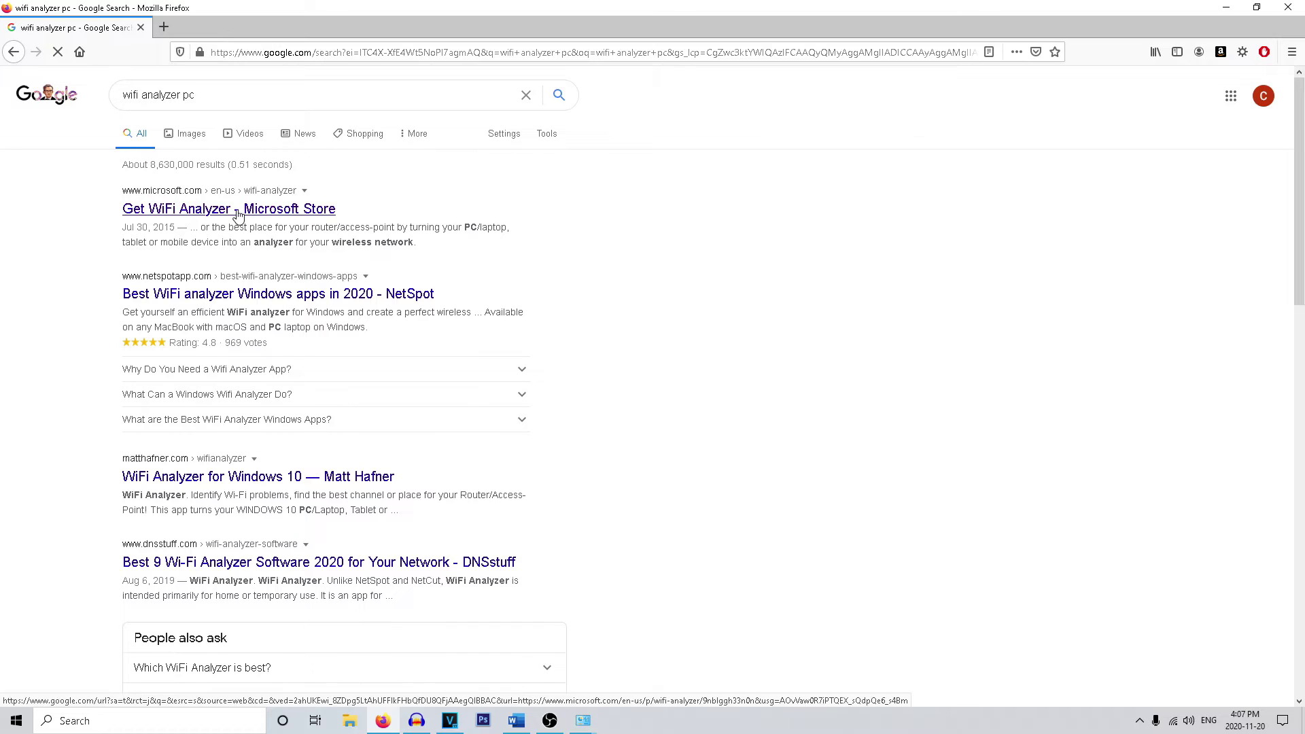
pyautogui.click(260, 212)
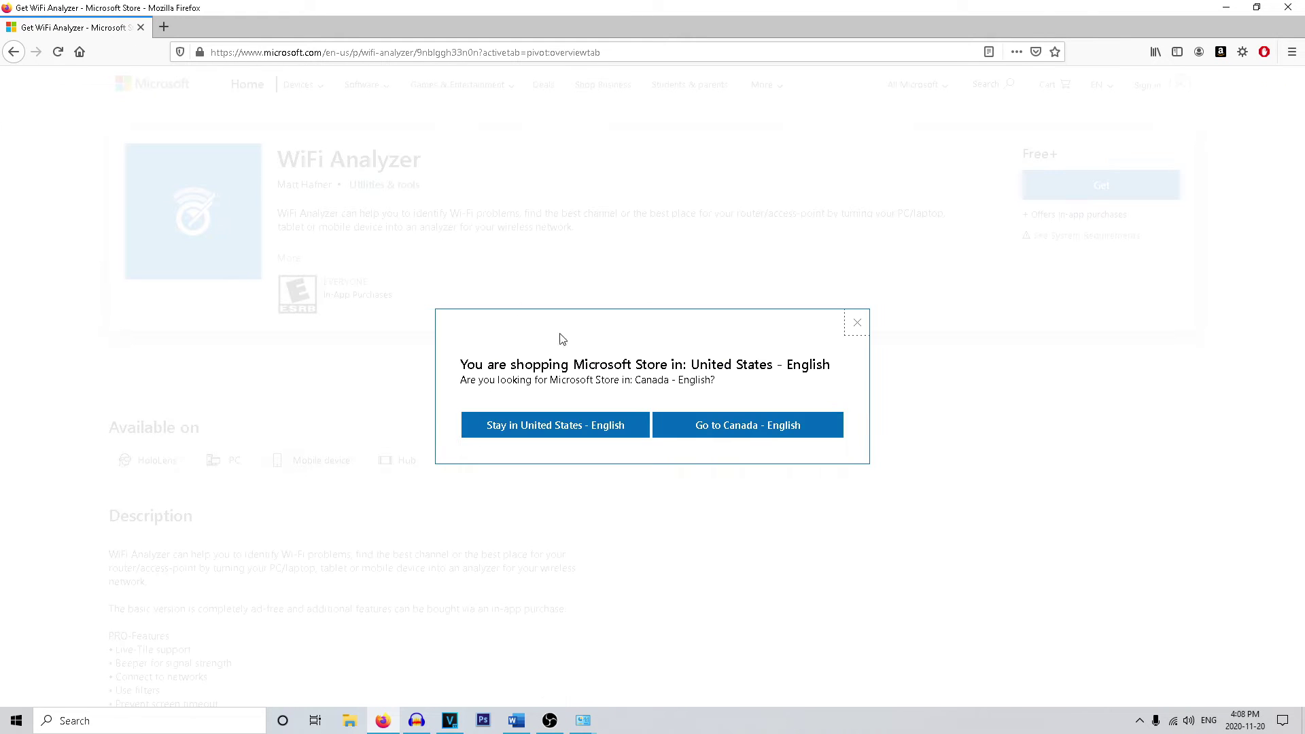
pyautogui.click(792, 424)
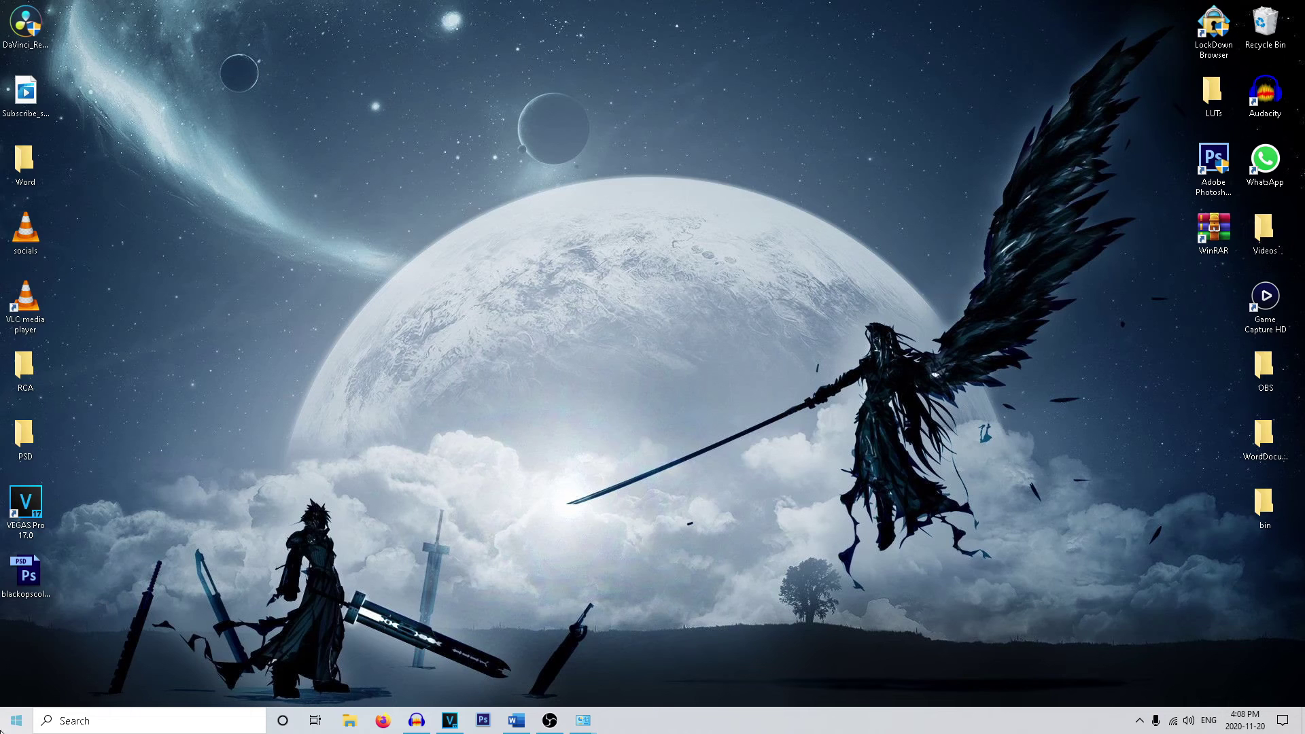
pyautogui.press('super')
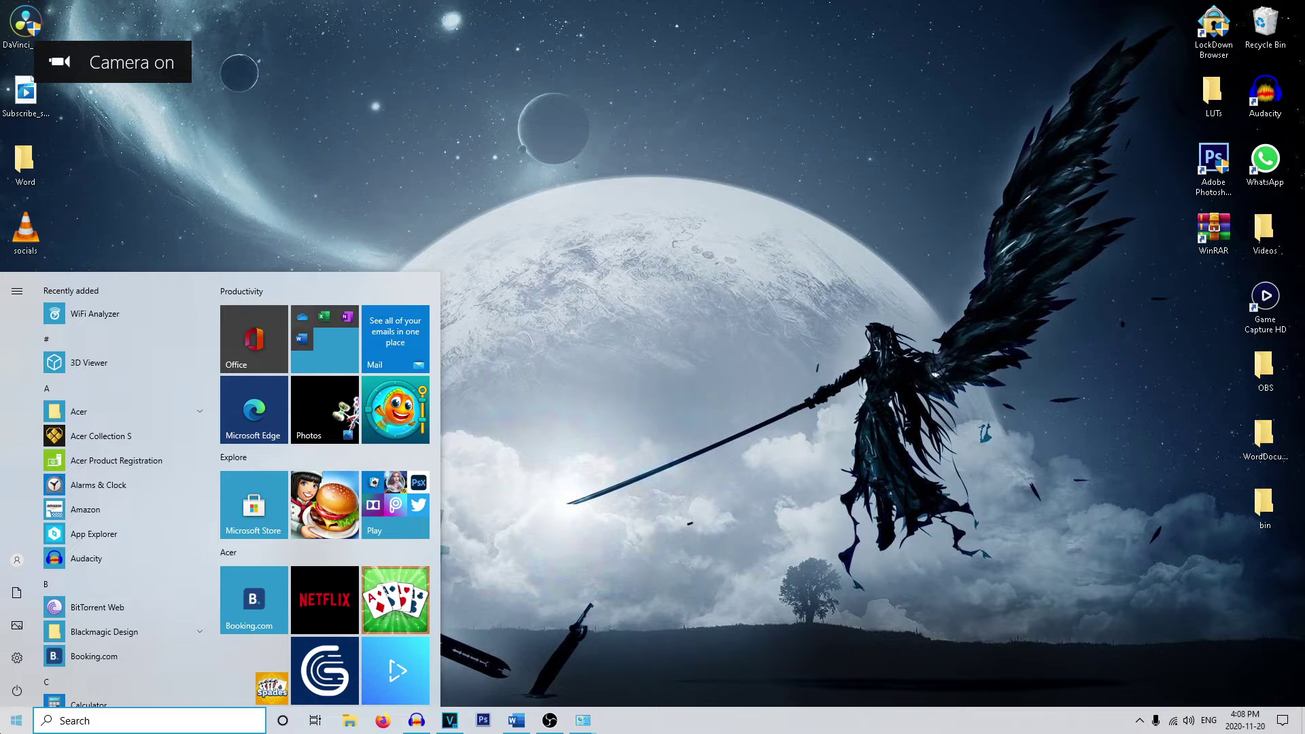
# Step: Search Start for 'wifi' and launch the WiFi Analyzer app
pyautogui.write('wifi')
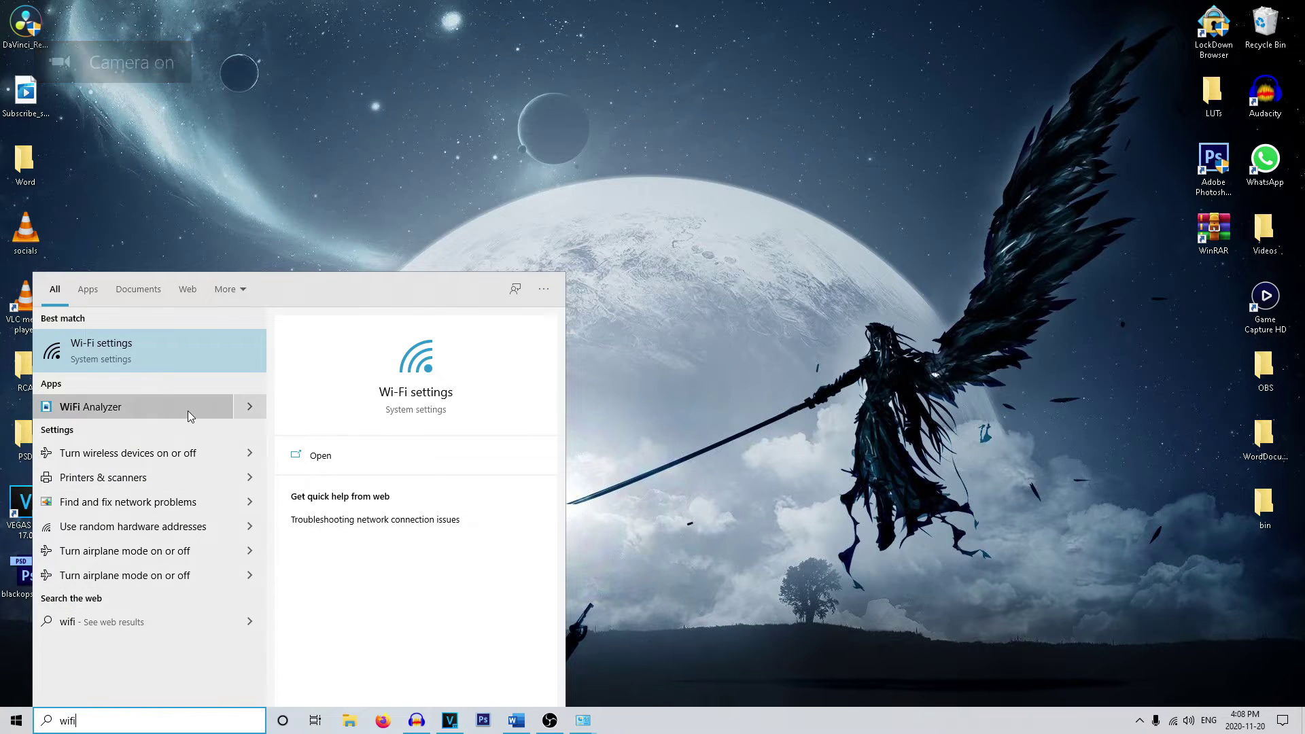
pyautogui.click(187, 410)
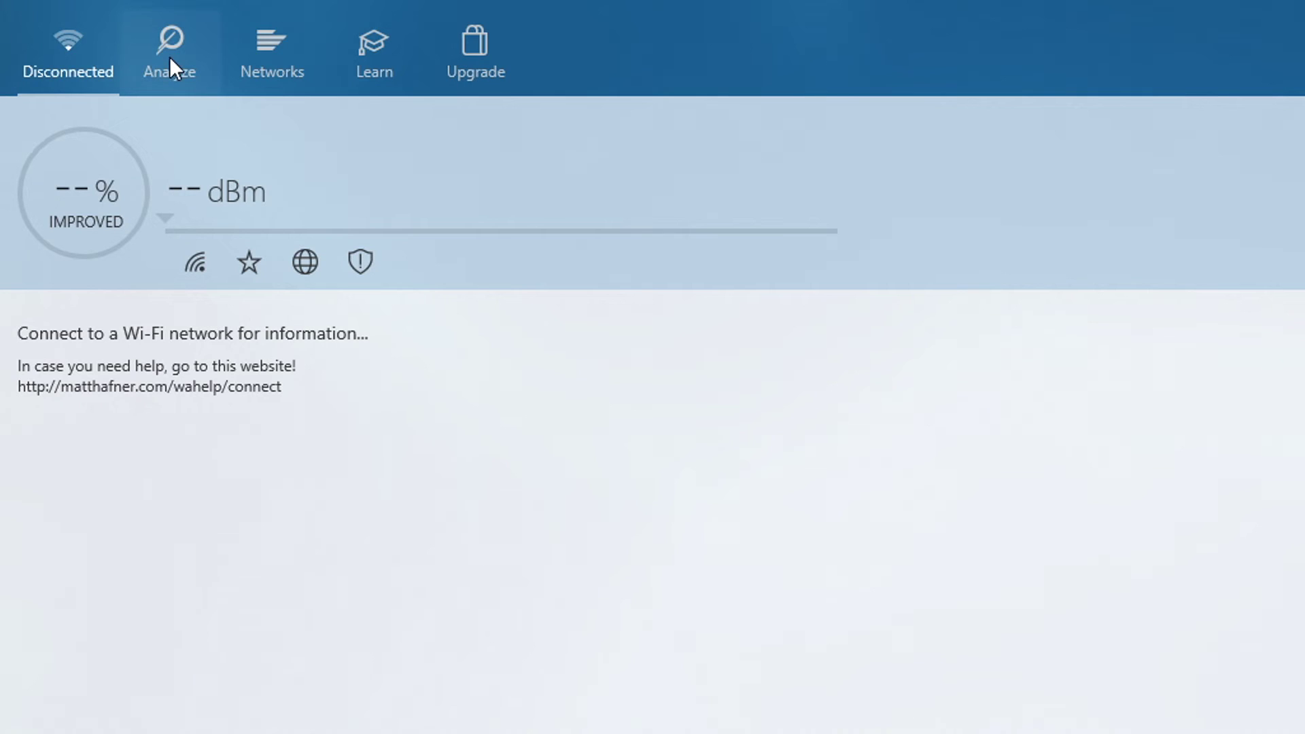
pyautogui.click(169, 55)
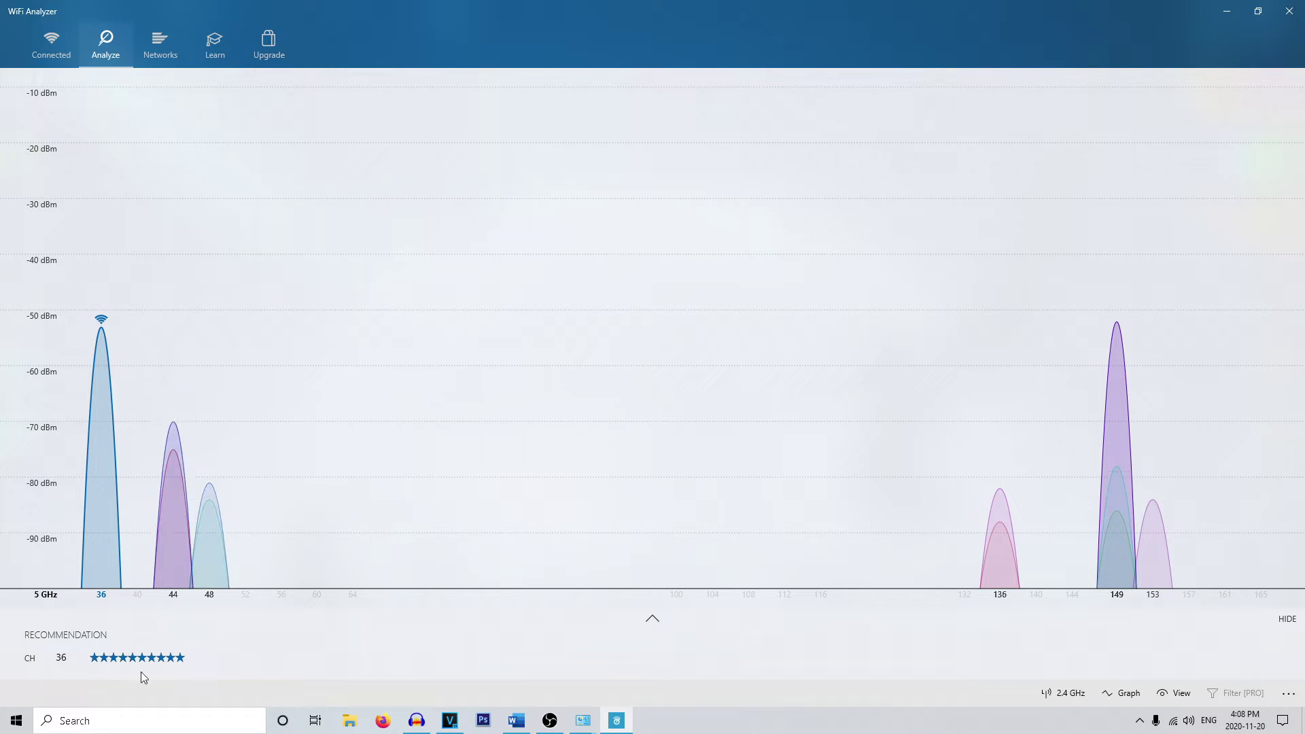
pyautogui.click(612, 620)
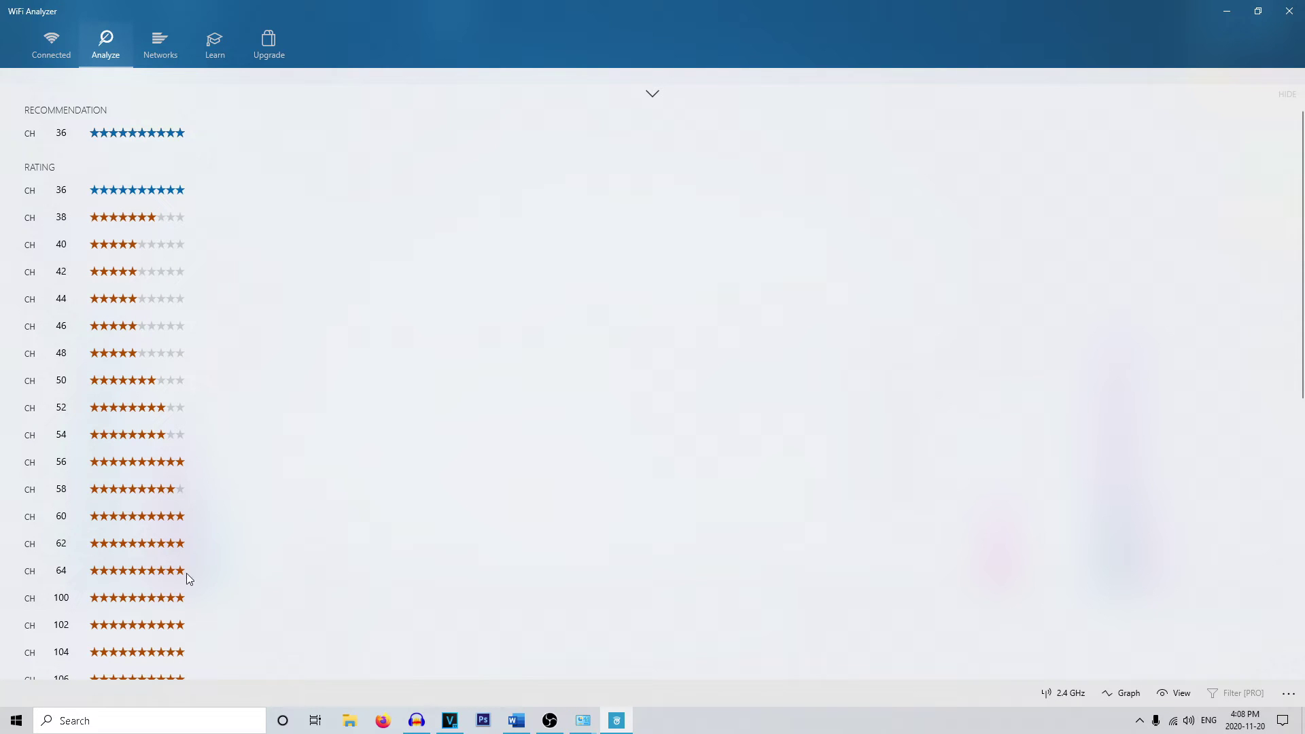
pyautogui.click(652, 93)
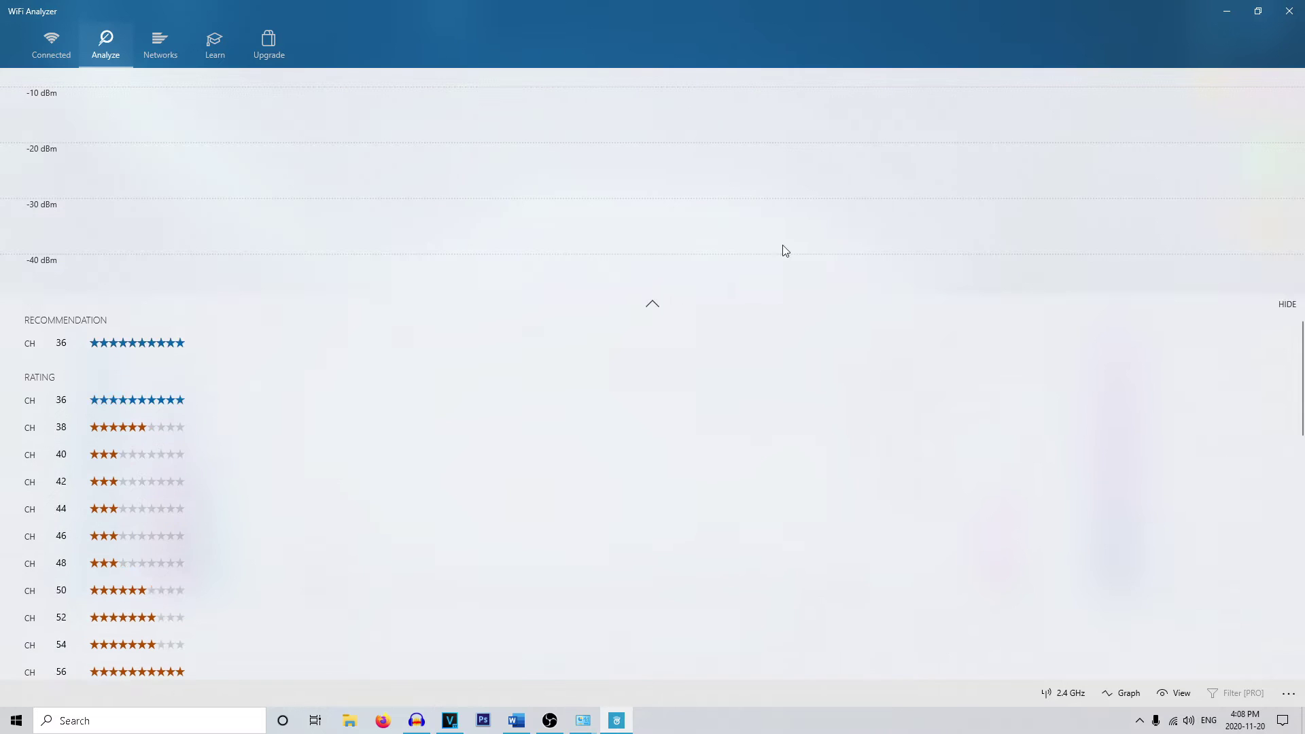
pyautogui.click(1073, 694)
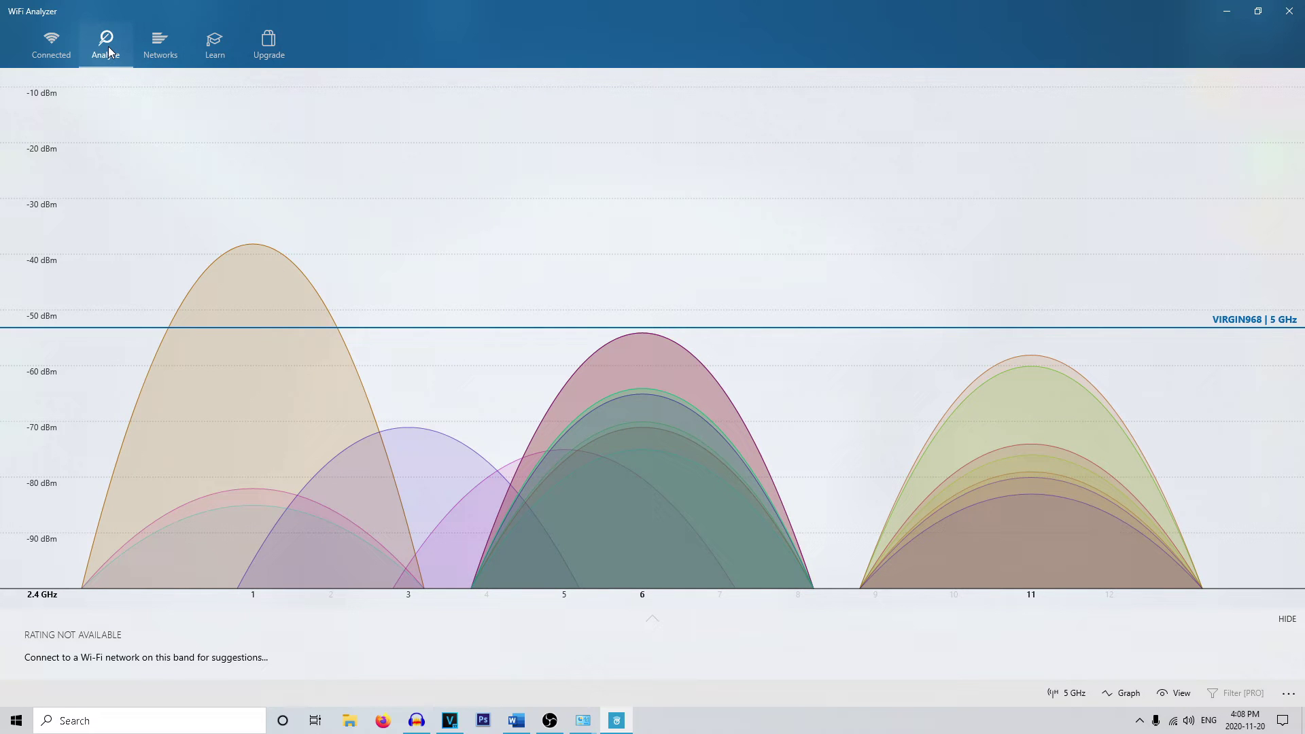
pyautogui.click(51, 44)
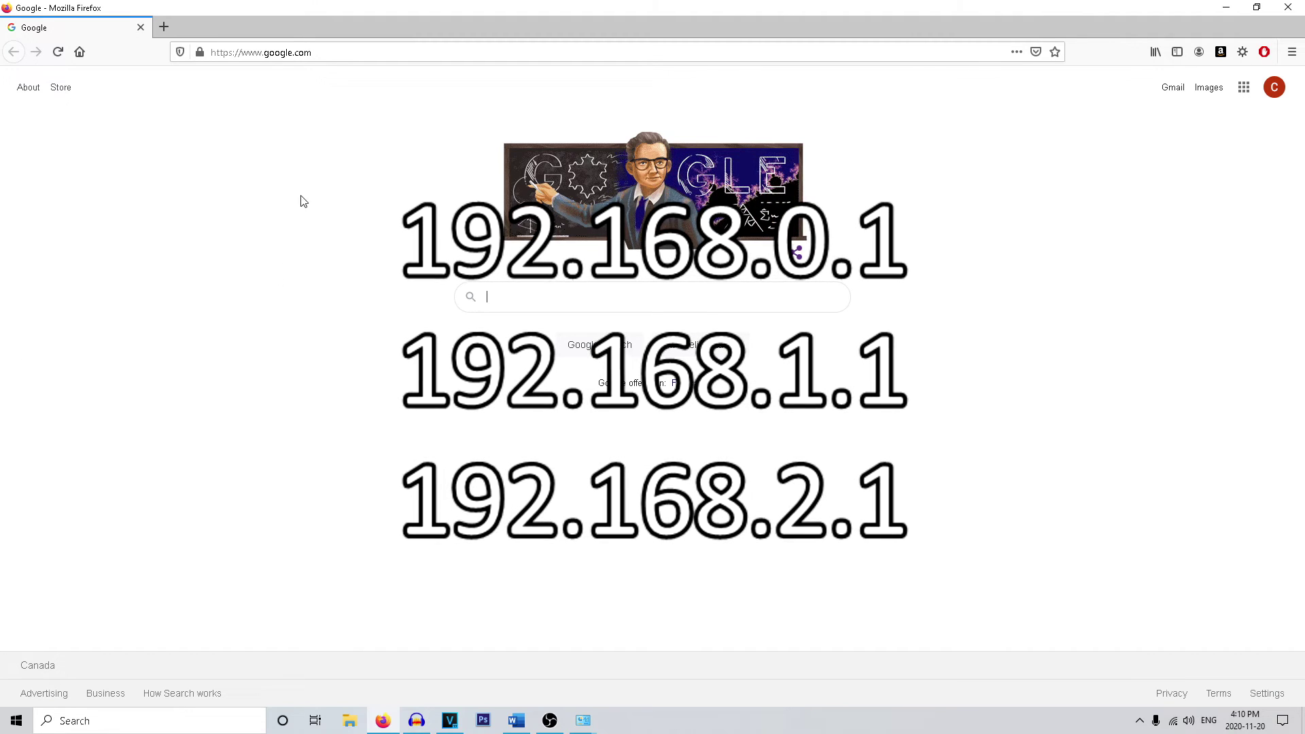
# Step: Go to the router admin page at 192.168.2.1
pyautogui.click(407, 53)
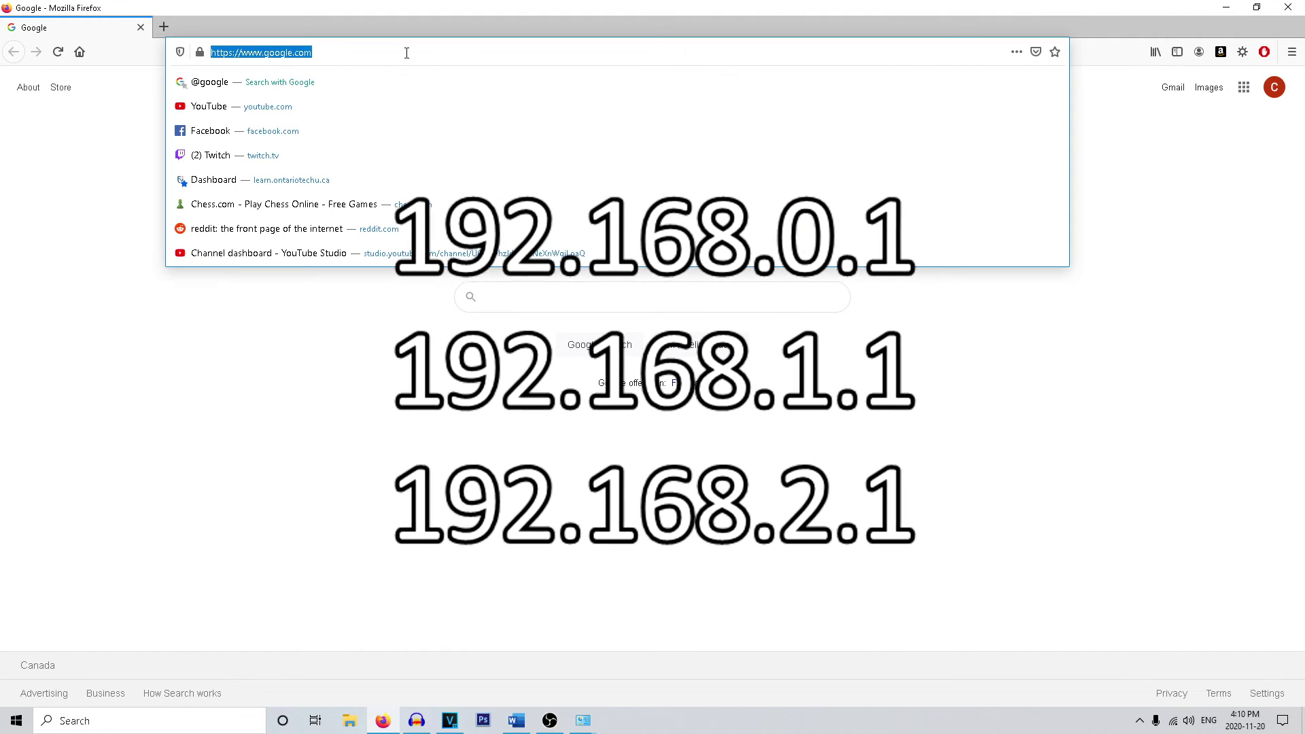
pyautogui.write('192')
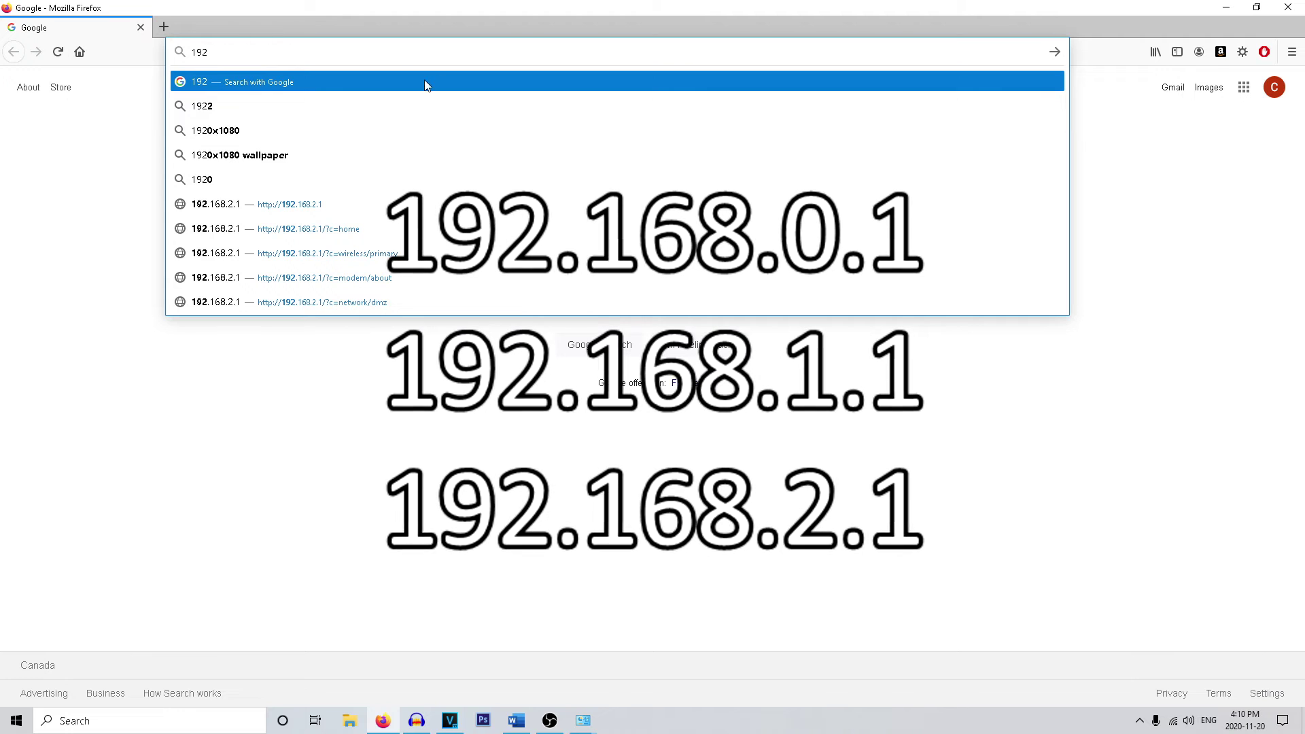
pyautogui.click(324, 205)
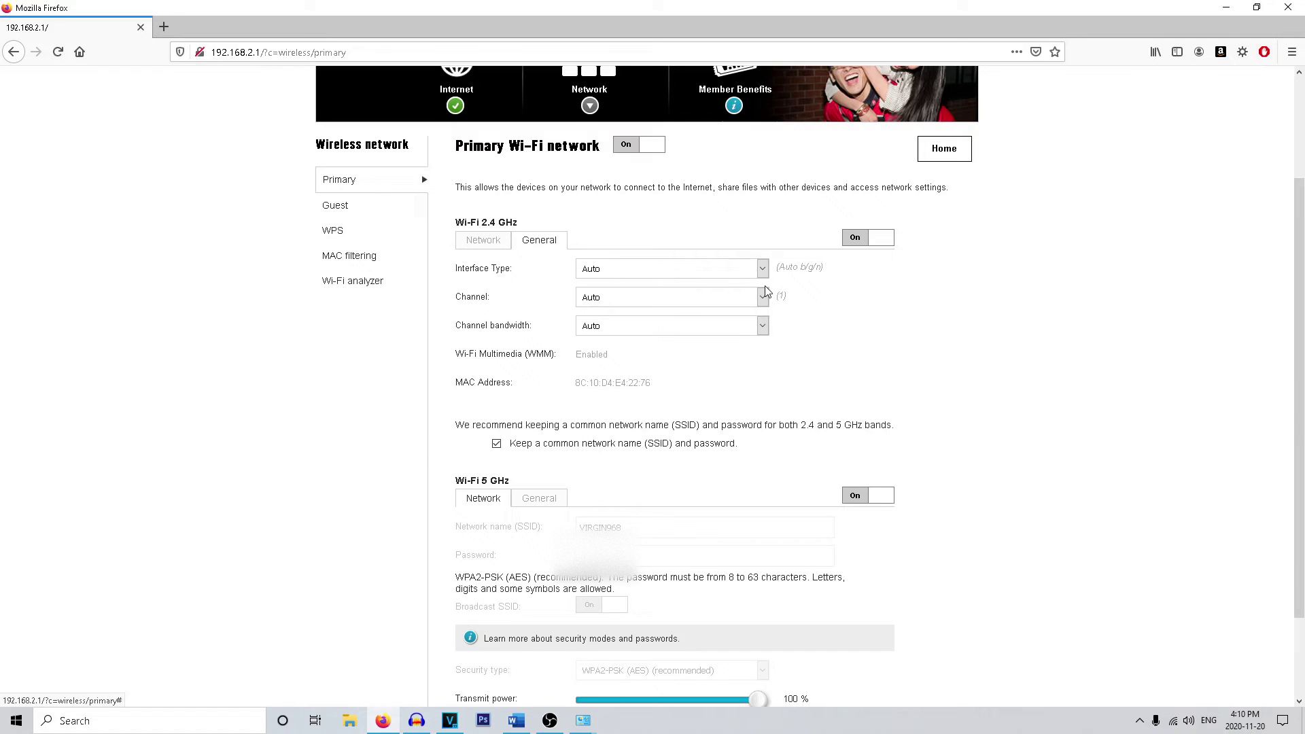
pyautogui.scroll(-1, 805, 292)
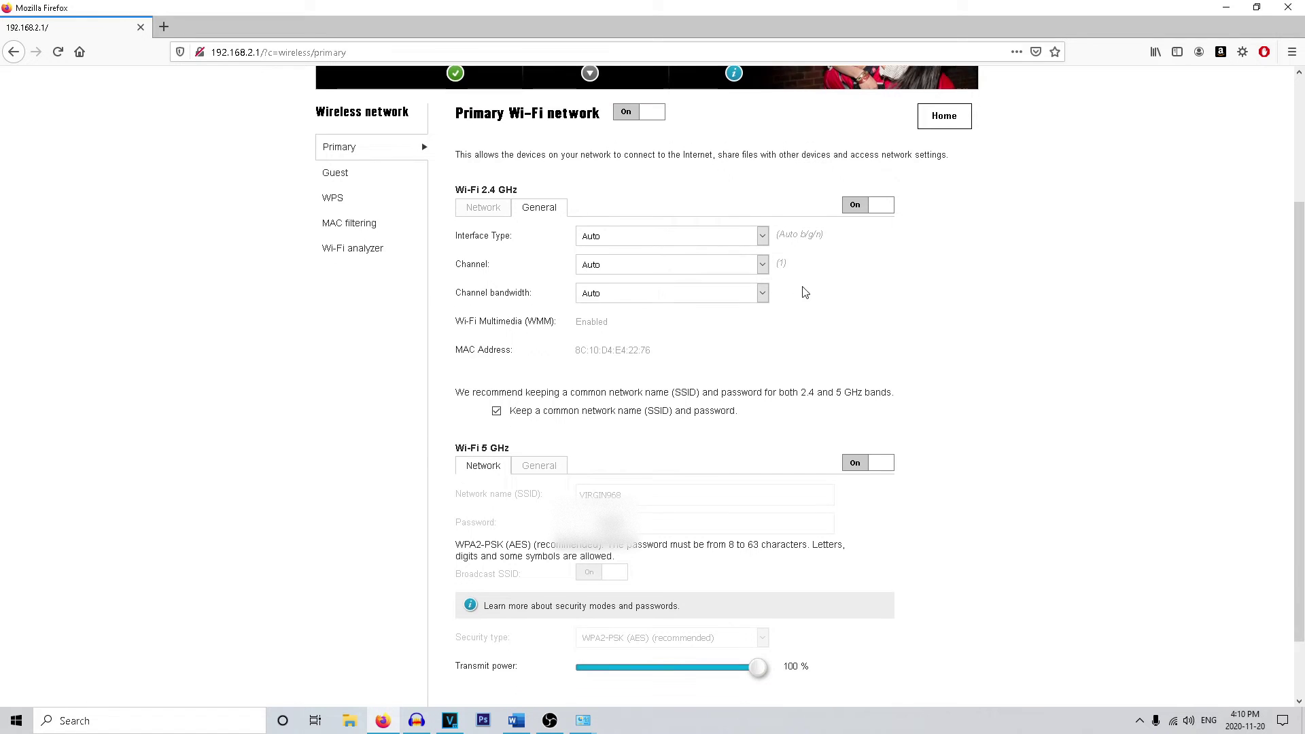
pyautogui.scroll(-1, 804, 293)
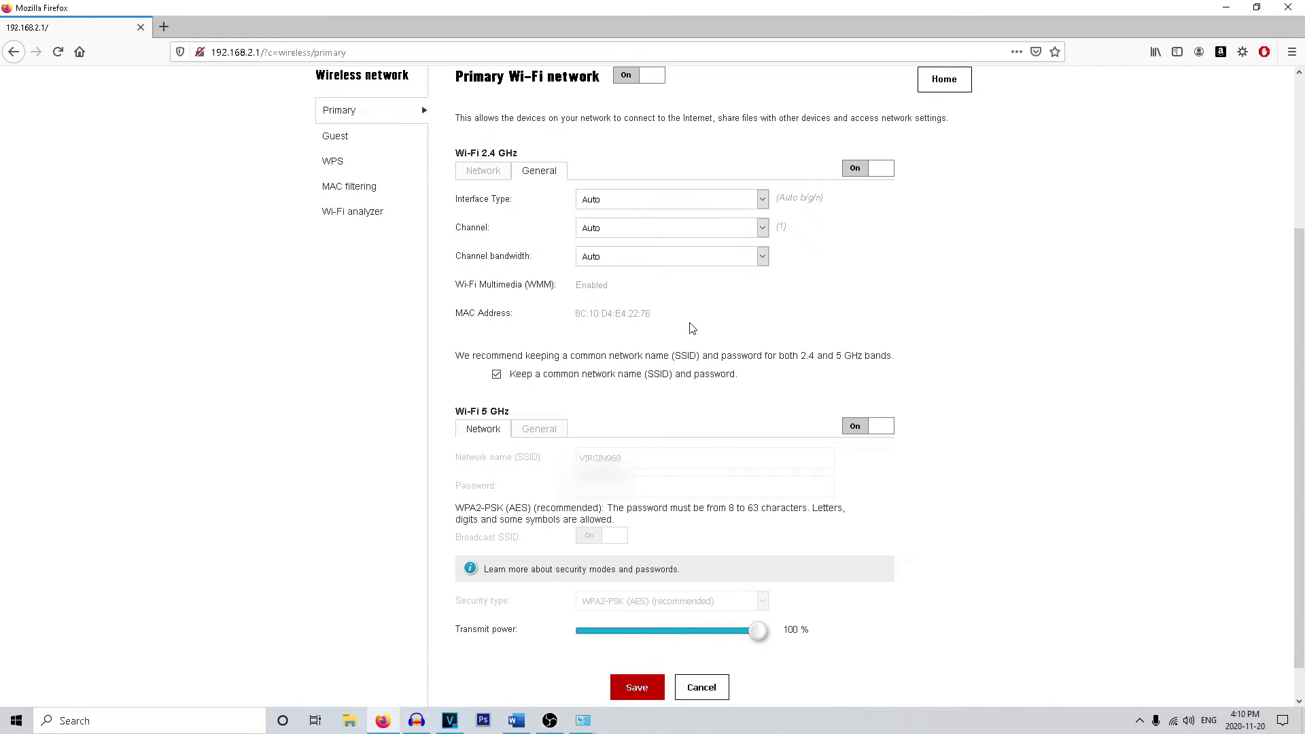
pyautogui.scroll(-2, 691, 329)
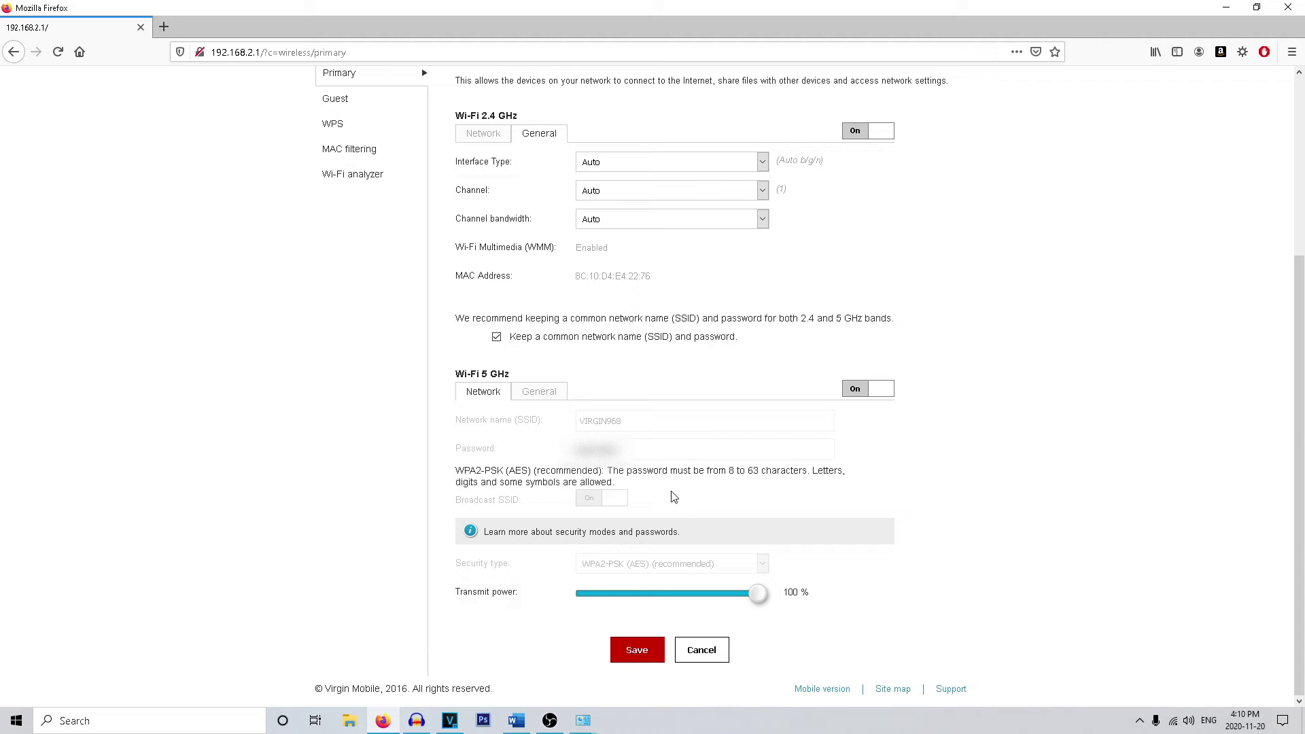
# Step: Set the router's 5 GHz channel to 36 and 2.4 GHz channel to 1, then save
pyautogui.doubleClick(545, 391)
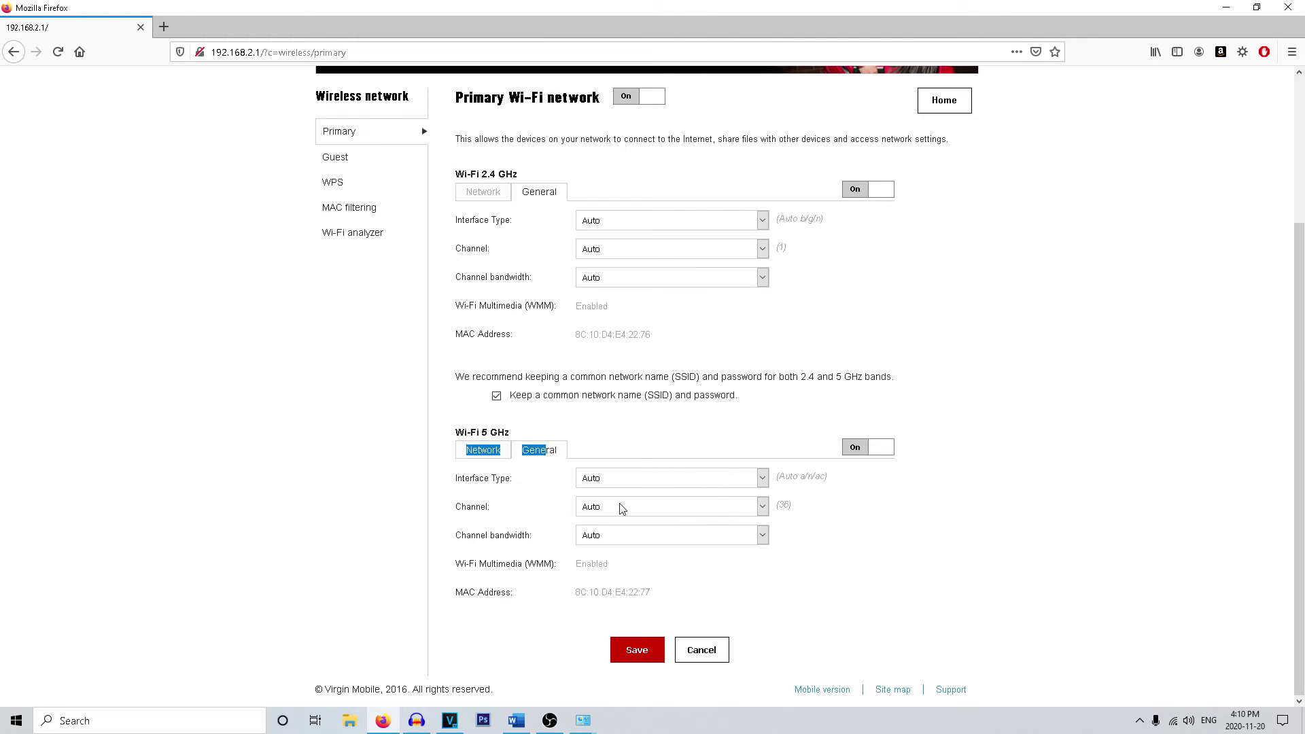
pyautogui.click(875, 542)
pyautogui.click(739, 509)
pyautogui.click(663, 544)
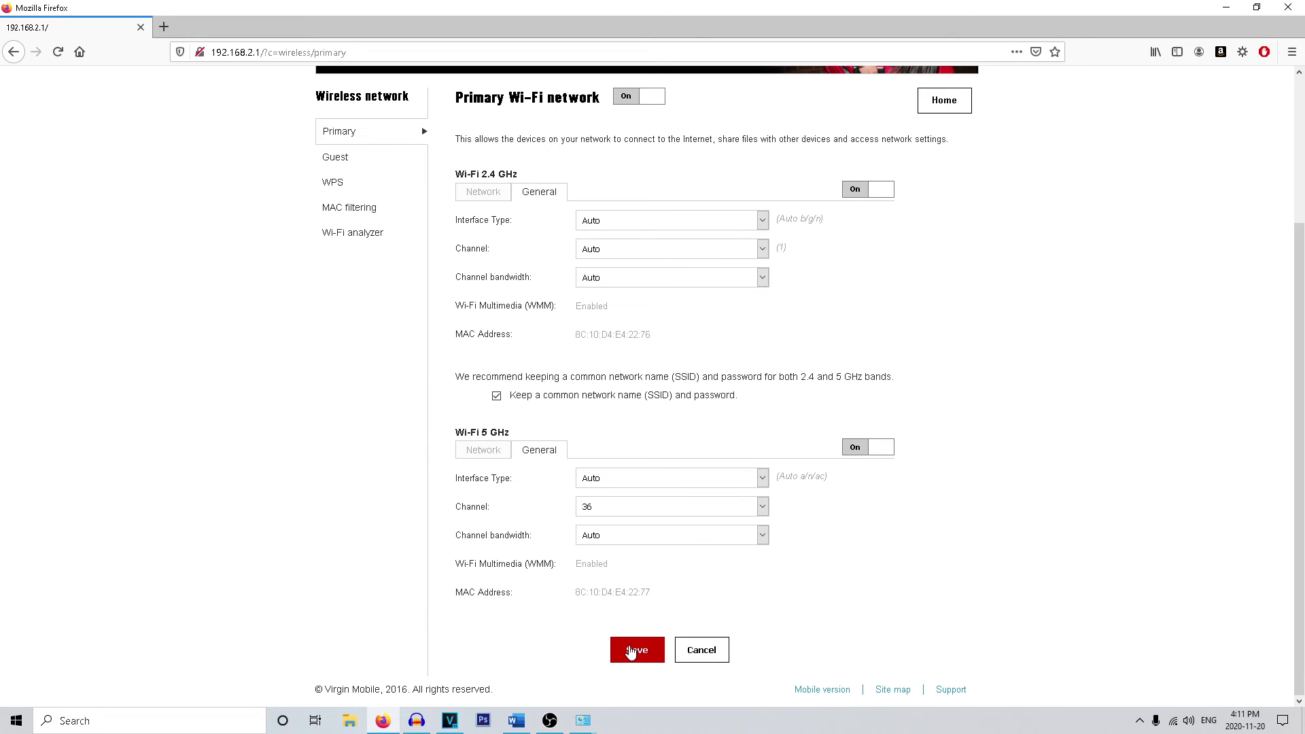
pyautogui.click(737, 249)
pyautogui.click(690, 283)
pyautogui.click(633, 648)
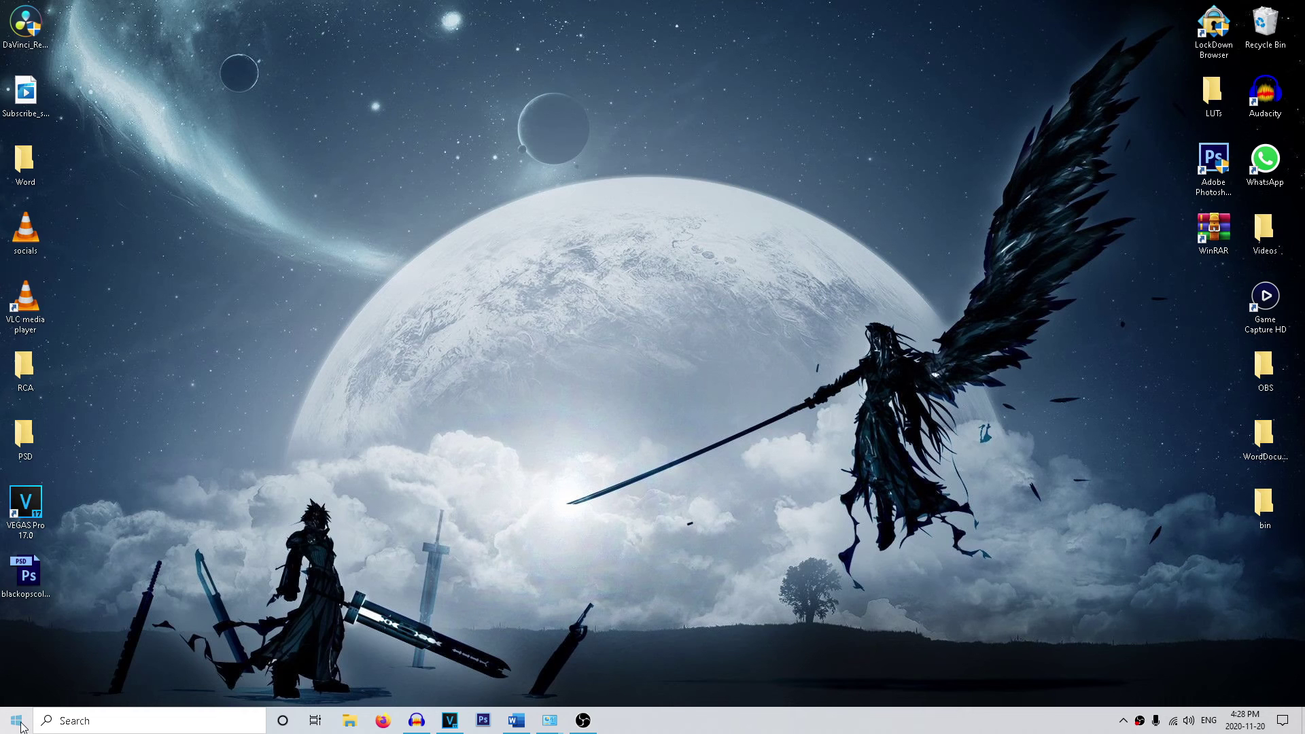
# Step: Search Start for 'windows' and open the Windows Update settings page
pyautogui.click(16, 718)
pyautogui.write('windows')
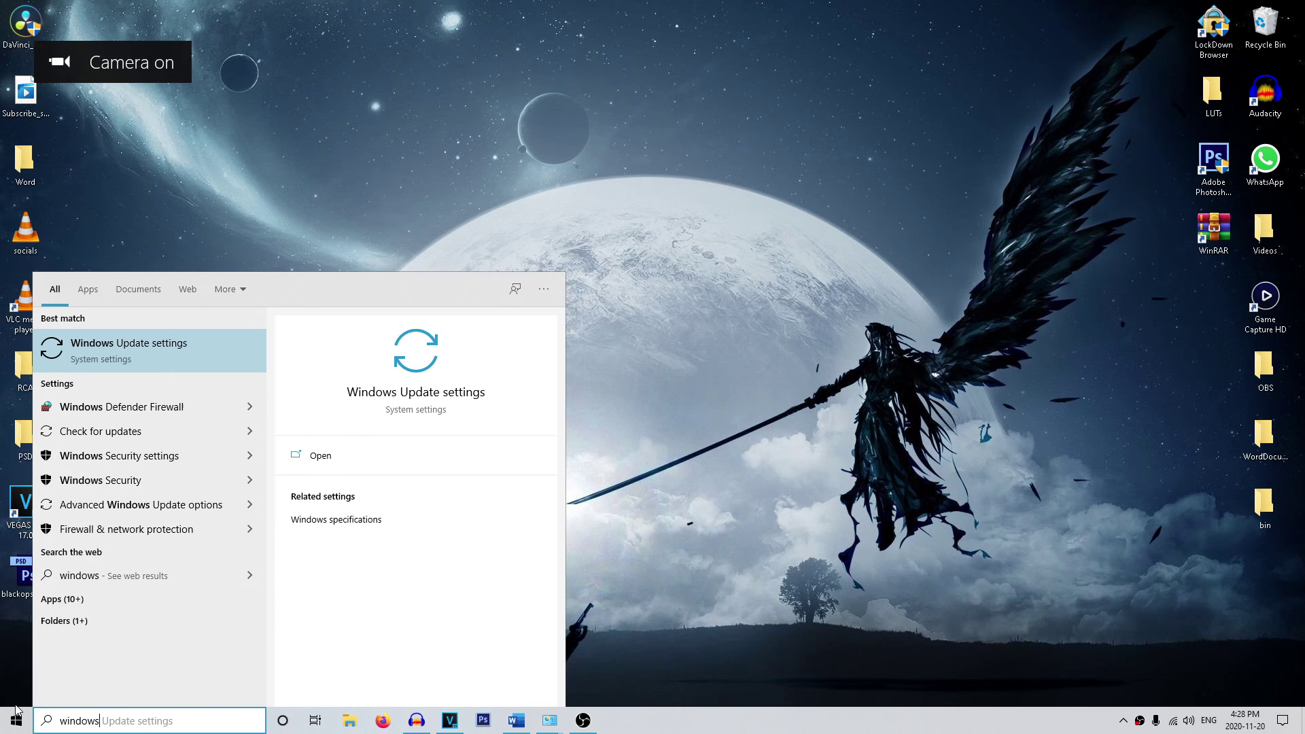
pyautogui.click(167, 349)
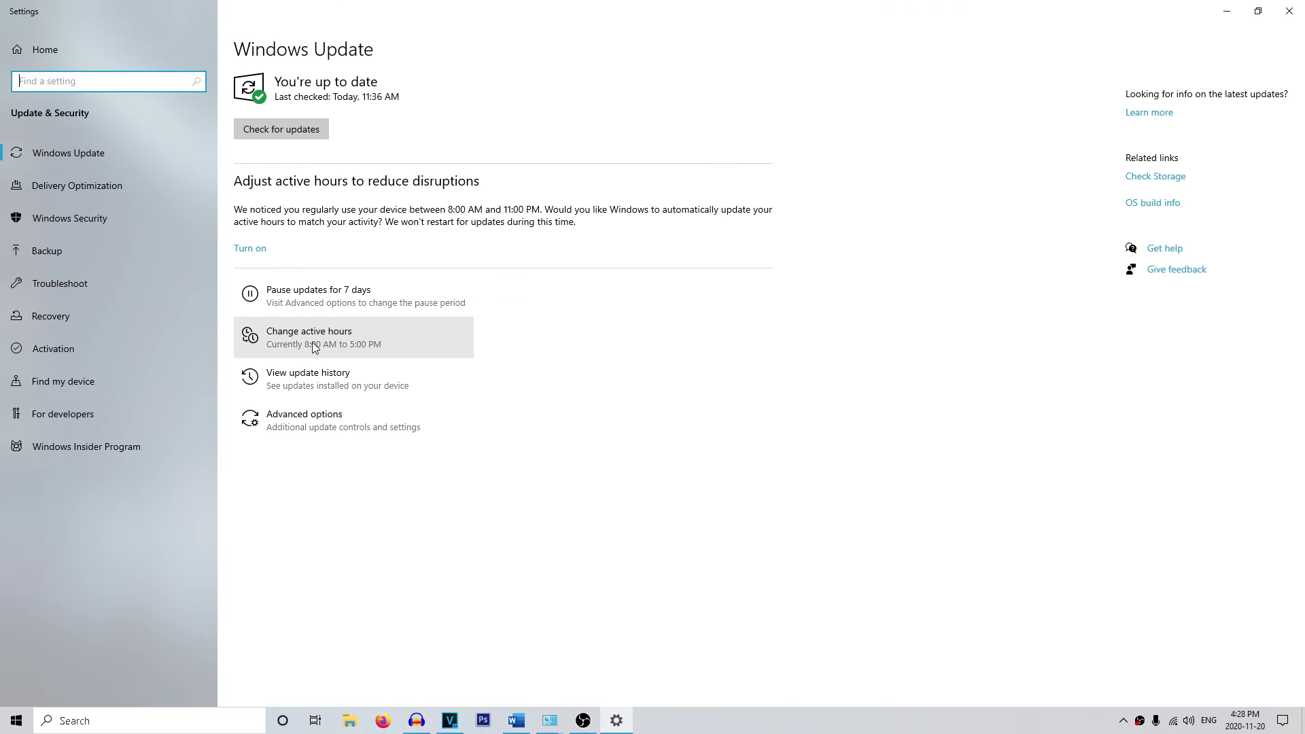
# Step: Switch off other Microsoft product updates, metered downloads, automatic restarts and restart notifications in Advanced options
pyautogui.click(362, 421)
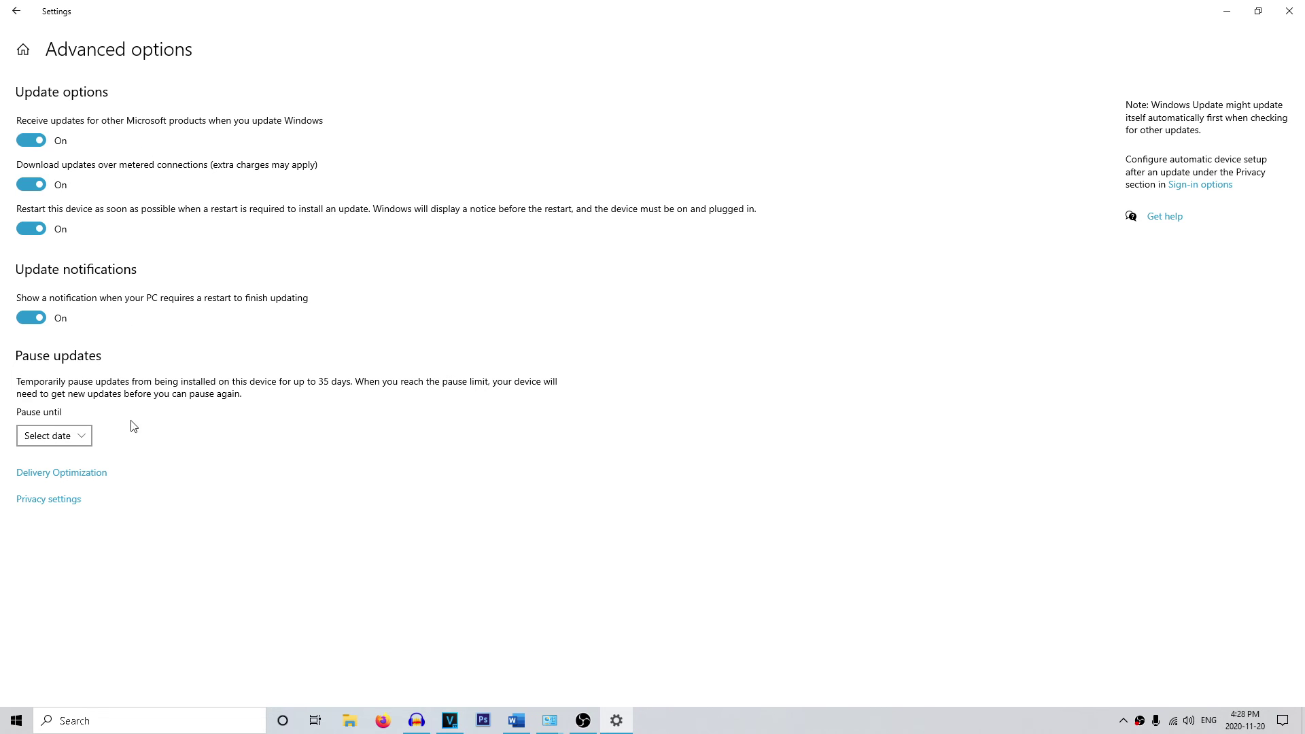
pyautogui.click(37, 146)
pyautogui.click(37, 187)
pyautogui.click(38, 231)
pyautogui.click(43, 321)
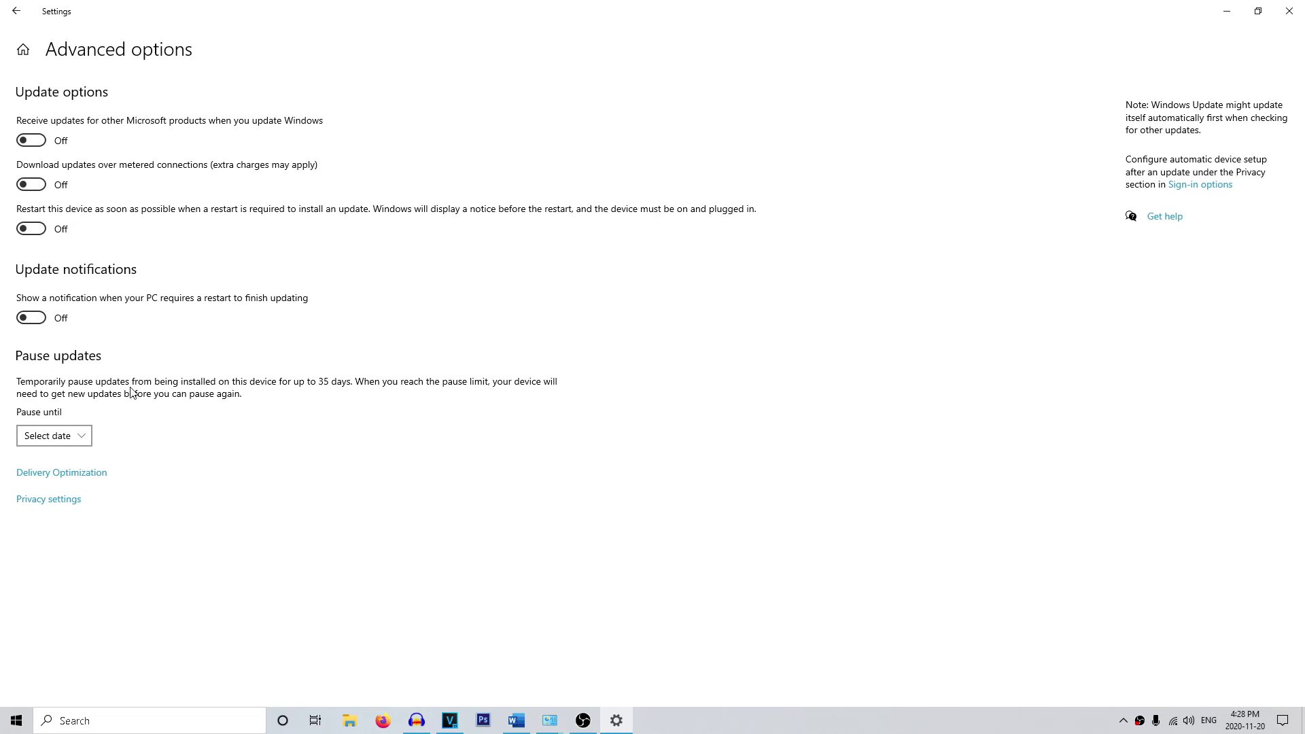